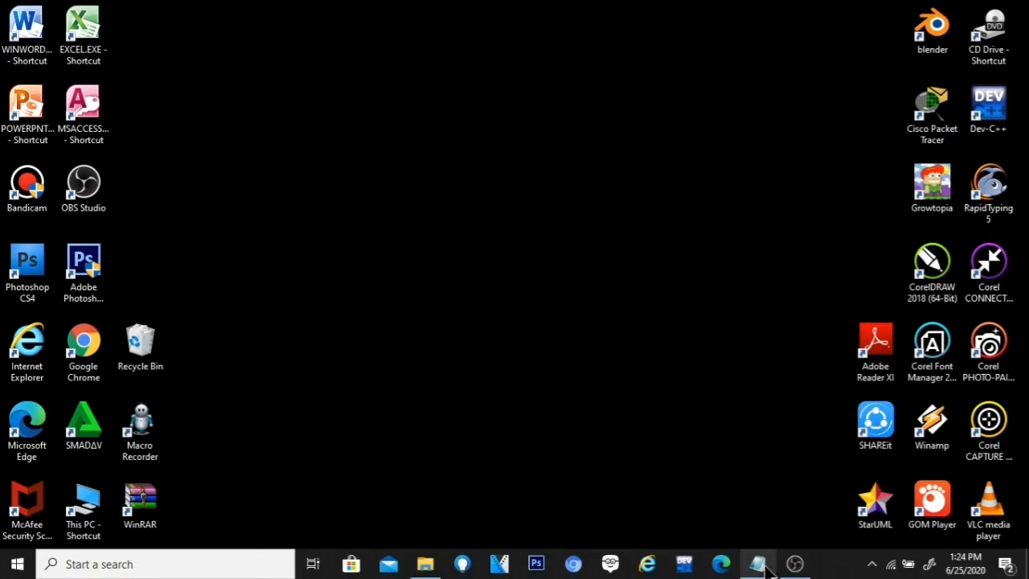
# Open the Notepad notes and review the listed formula and function topics, including the Create Formulas heading
pyautogui.click(758, 563)
pyautogui.moveTo(173, 48); pyautogui.dragTo(353, 38)
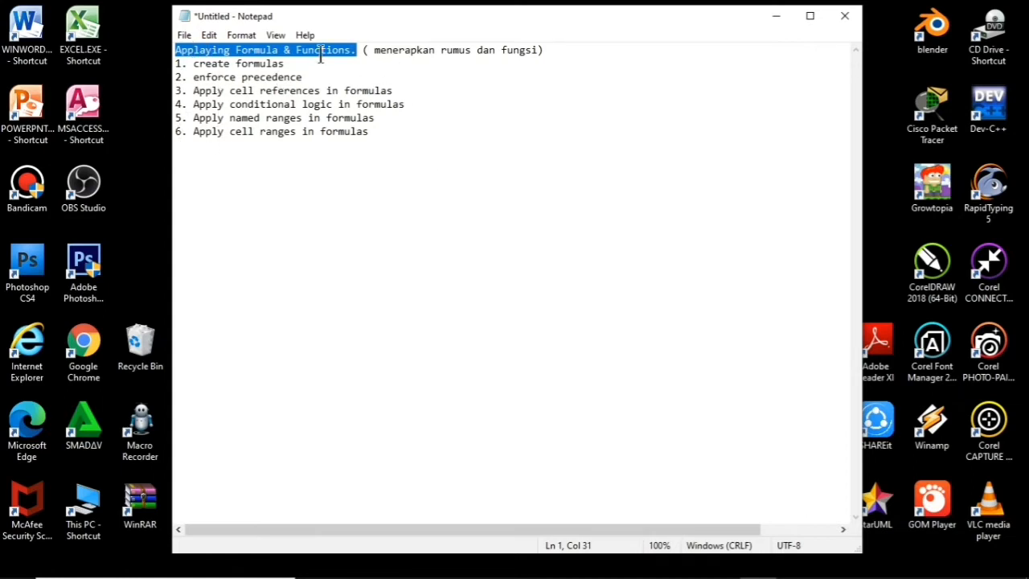
pyautogui.moveTo(298, 67); pyautogui.dragTo(177, 67)
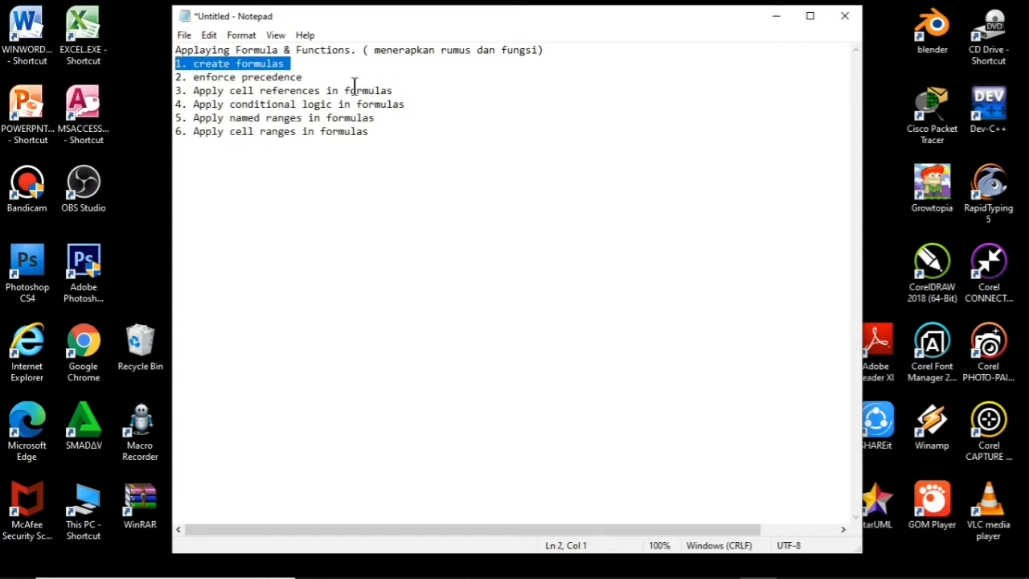
pyautogui.moveTo(315, 76); pyautogui.dragTo(181, 78)
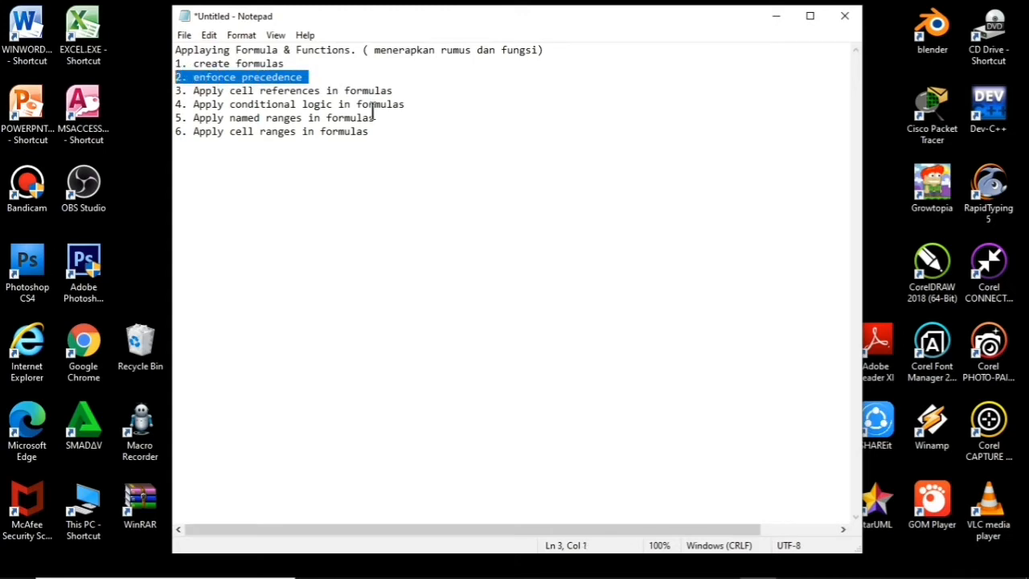
pyautogui.moveTo(406, 90); pyautogui.dragTo(182, 90)
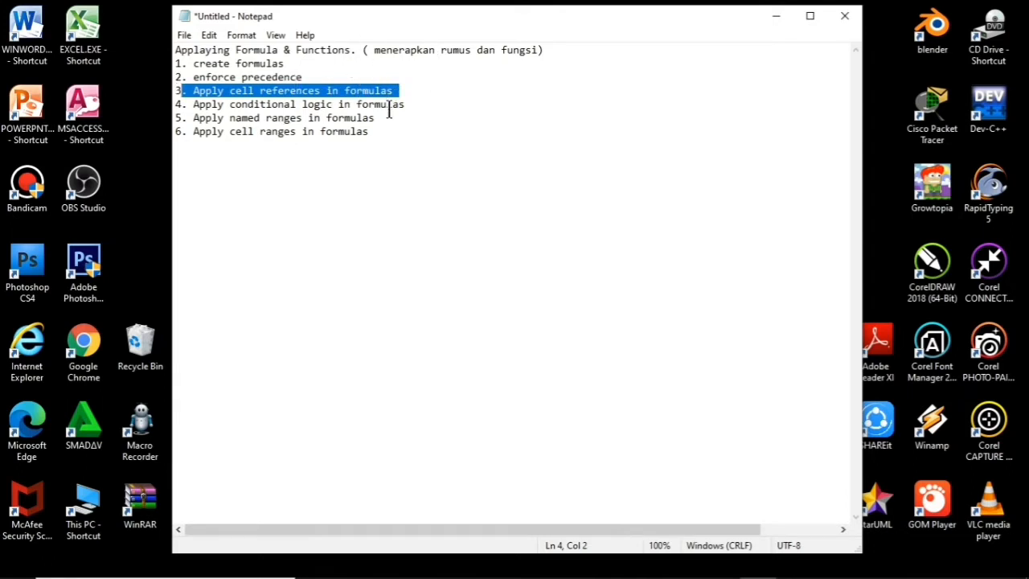
pyautogui.moveTo(175, 117); pyautogui.dragTo(302, 131)
pyautogui.moveTo(411, 104); pyautogui.dragTo(179, 103)
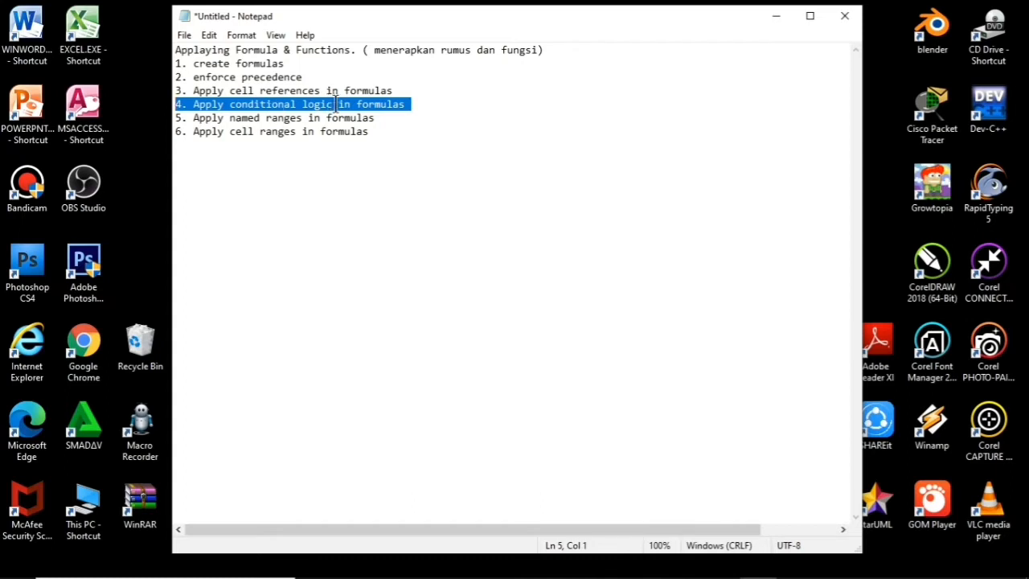
pyautogui.moveTo(380, 118); pyautogui.dragTo(166, 119)
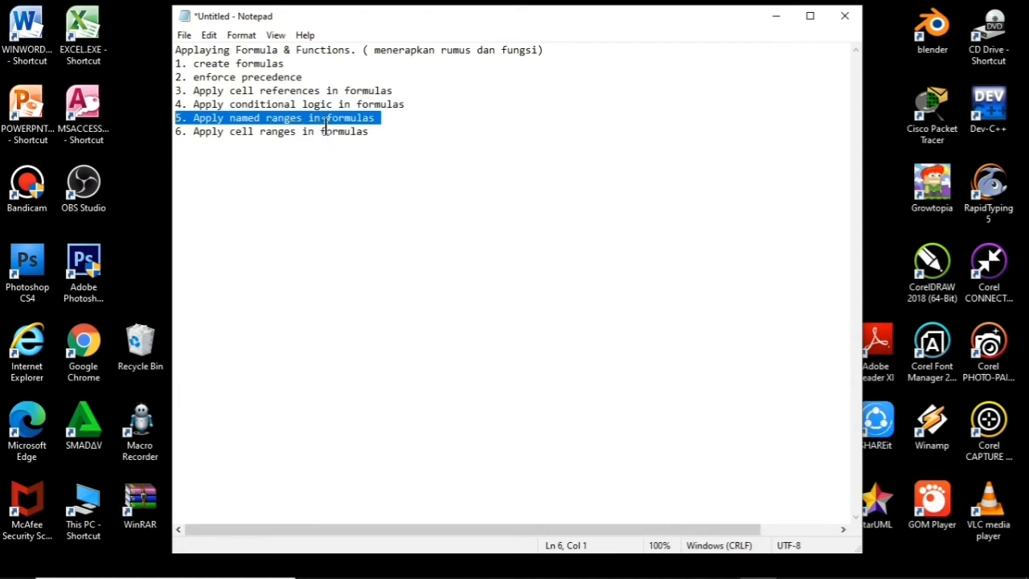
pyautogui.click(374, 138)
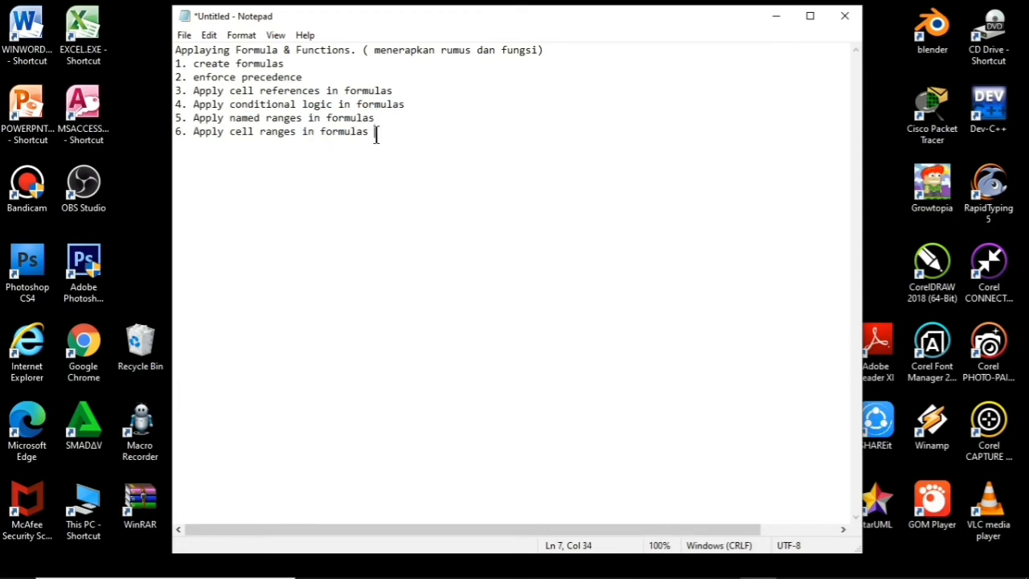
pyautogui.press('Return')
pyautogui.moveTo(173, 141); pyautogui.dragTo(171, 129)
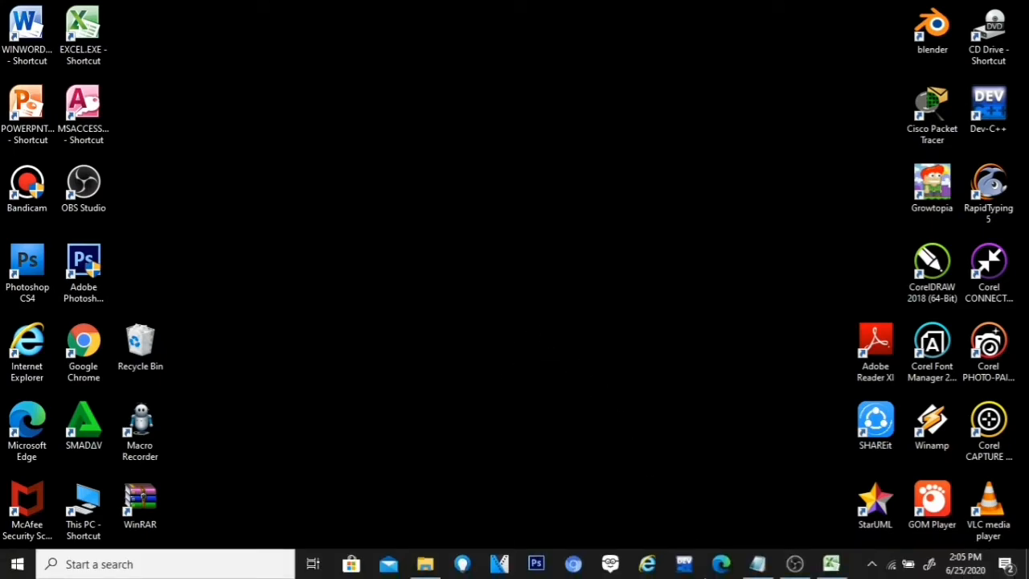
pyautogui.click(752, 563)
pyautogui.moveTo(364, 68); pyautogui.dragTo(172, 67)
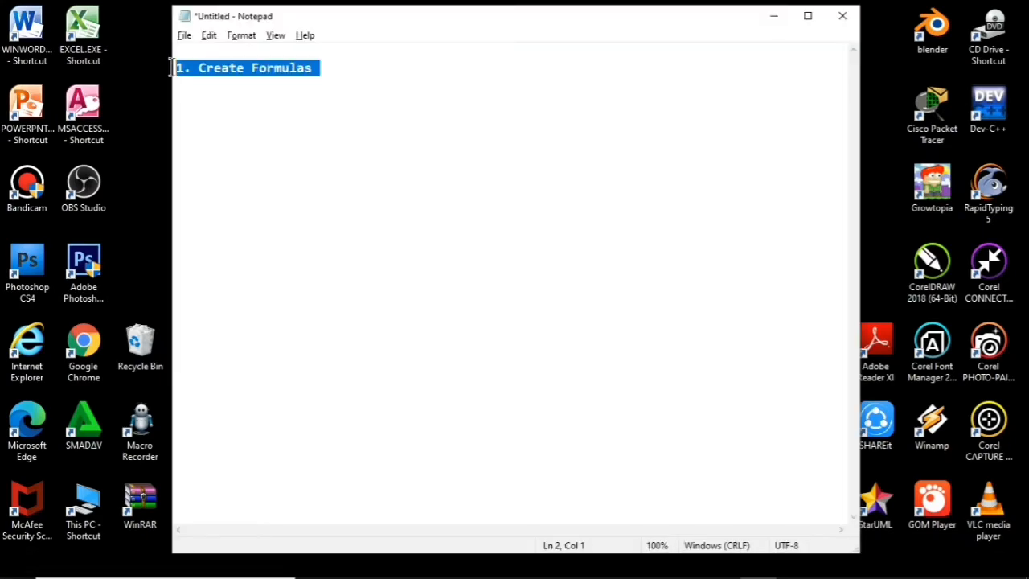
pyautogui.click(532, 187)
# Switch to the Book1 workbook in Excel and examine the score table's row 4 headers from Nilai UTS to caunta
pyautogui.click(832, 567)
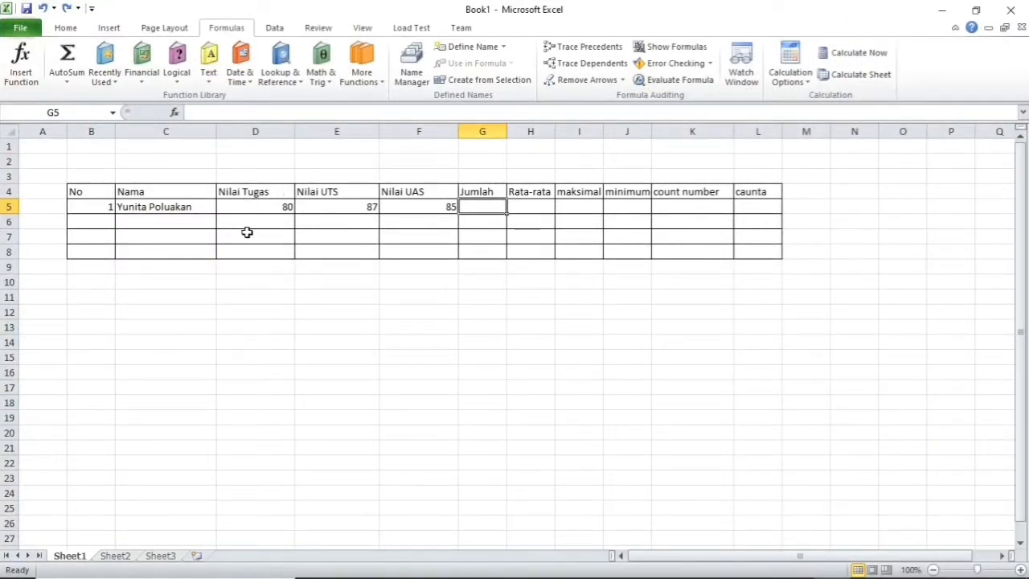
pyautogui.click(353, 193)
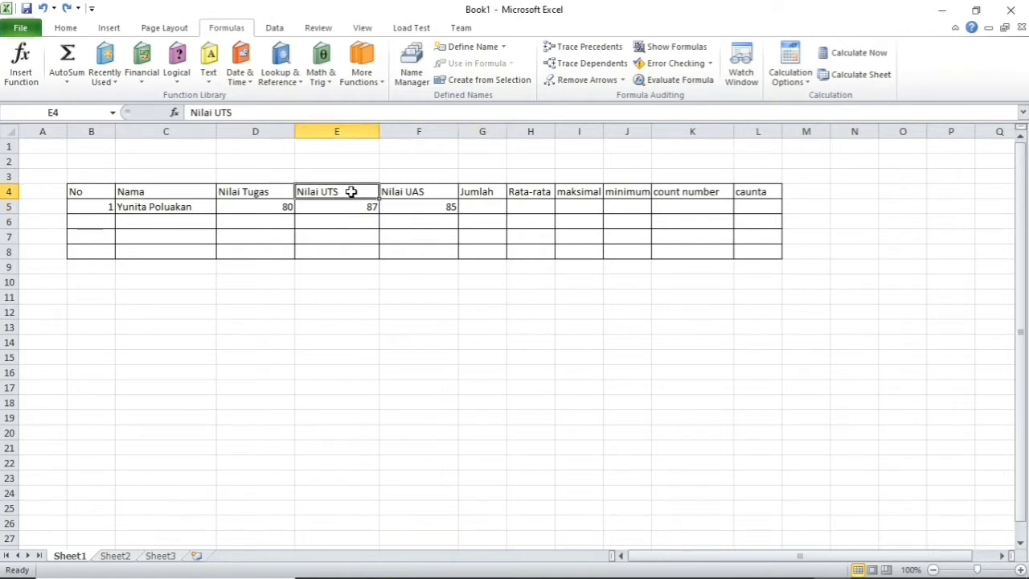
pyautogui.click(410, 190)
pyautogui.click(471, 207)
pyautogui.click(480, 193)
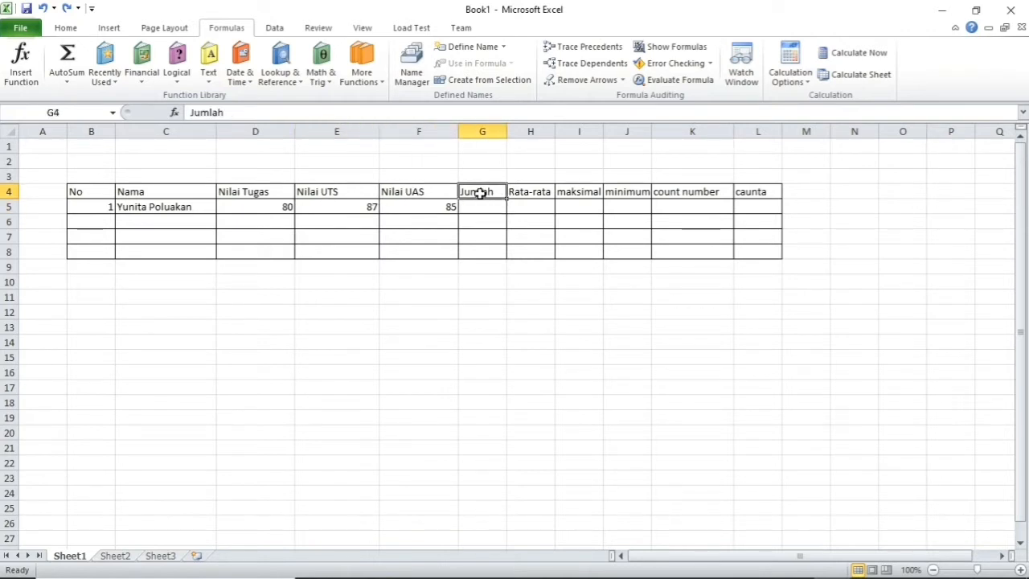
pyautogui.click(528, 194)
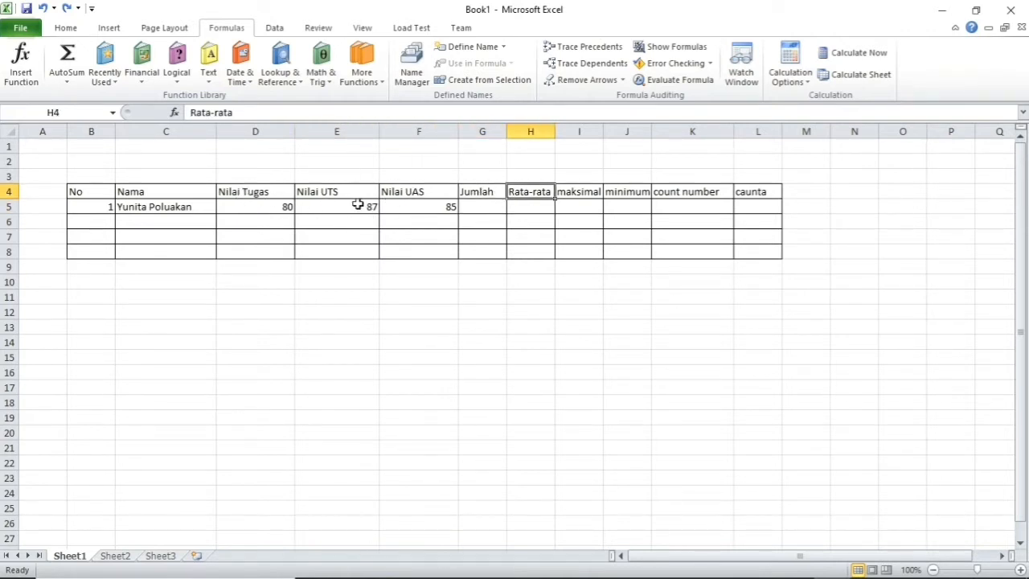
pyautogui.click(592, 191)
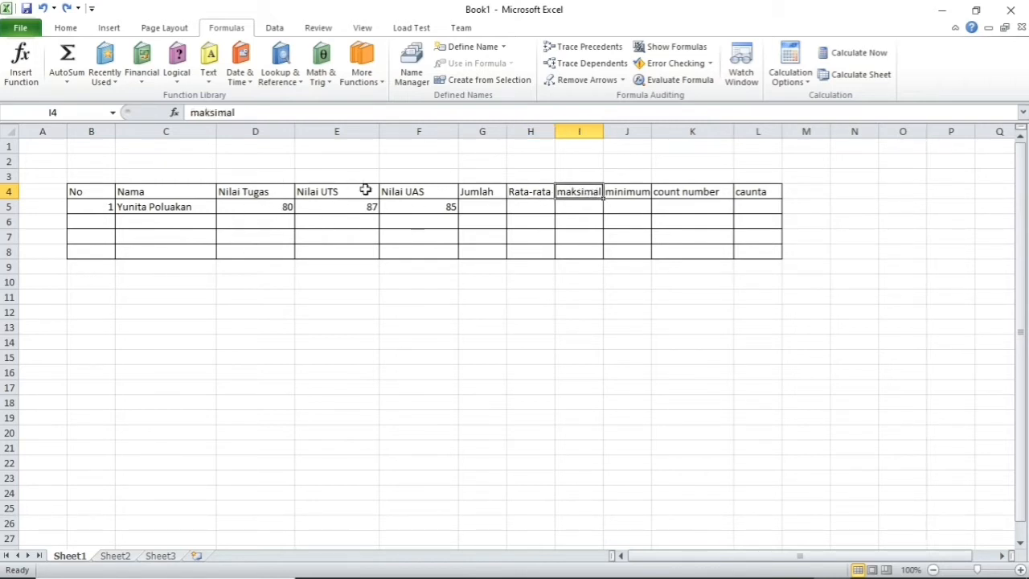
pyautogui.click(639, 193)
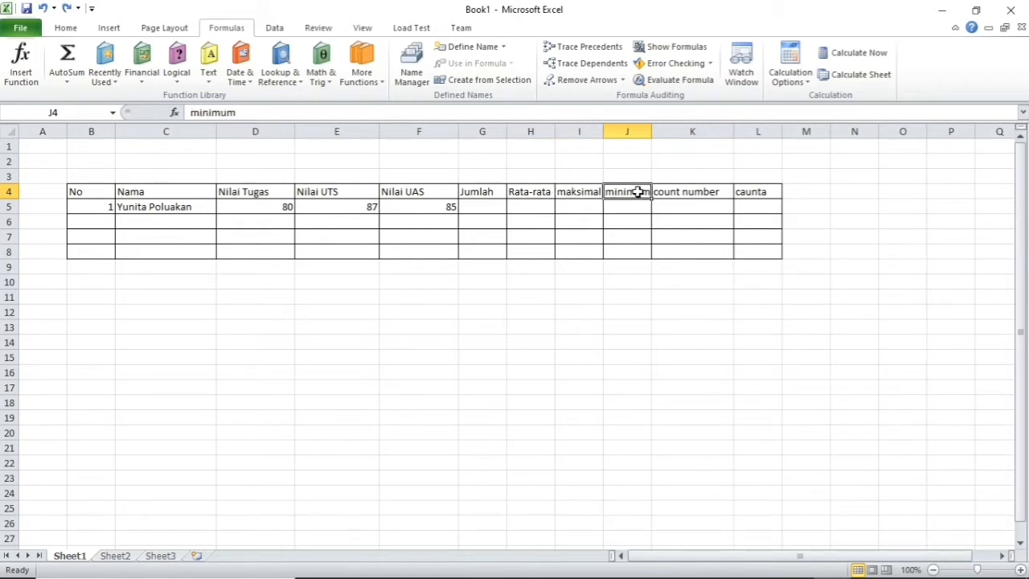
pyautogui.click(691, 198)
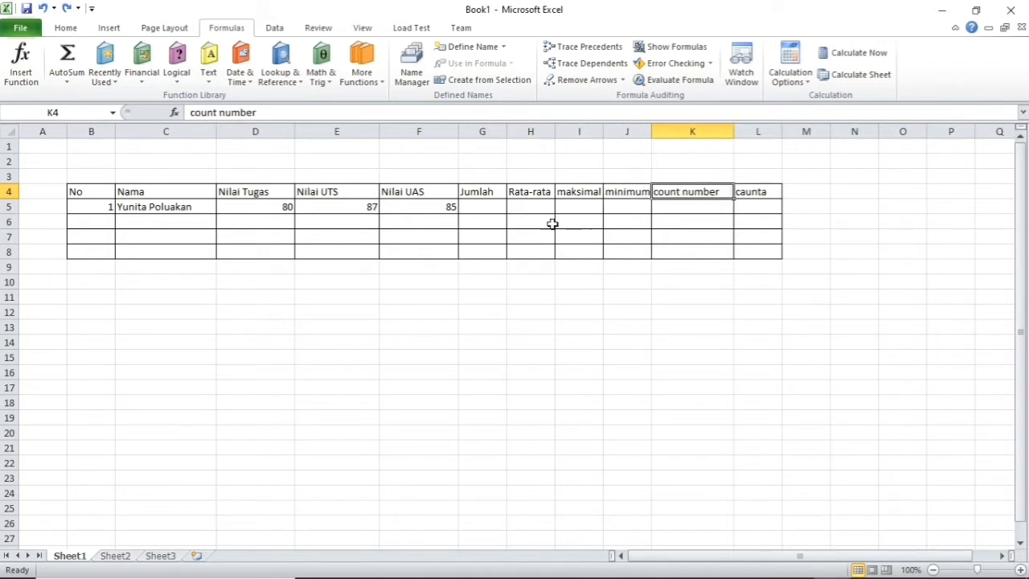
pyautogui.click(748, 194)
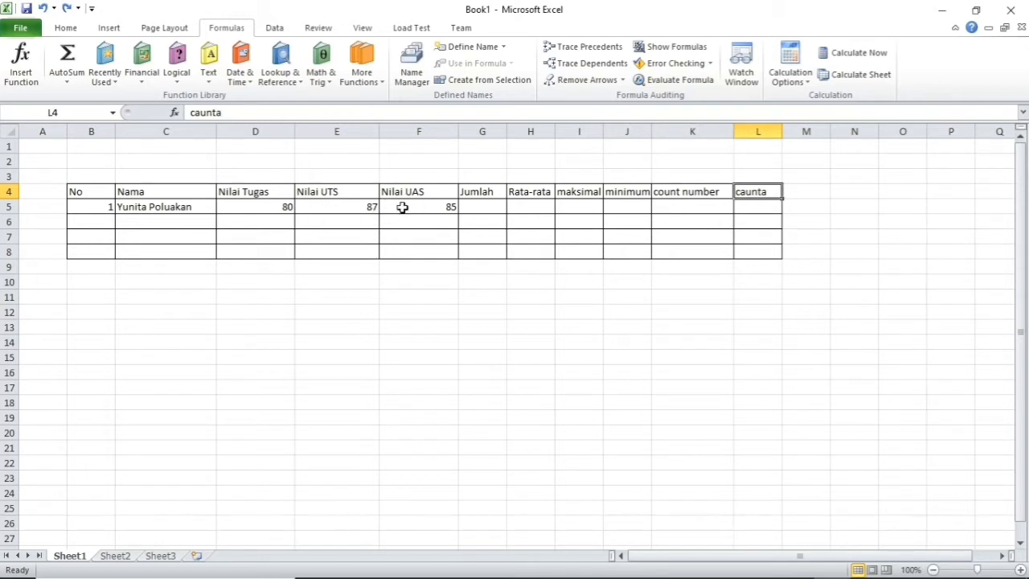
# Total the three scores in D5:F5 with the Sum function in the Jumlah cell G5
pyautogui.click(495, 214)
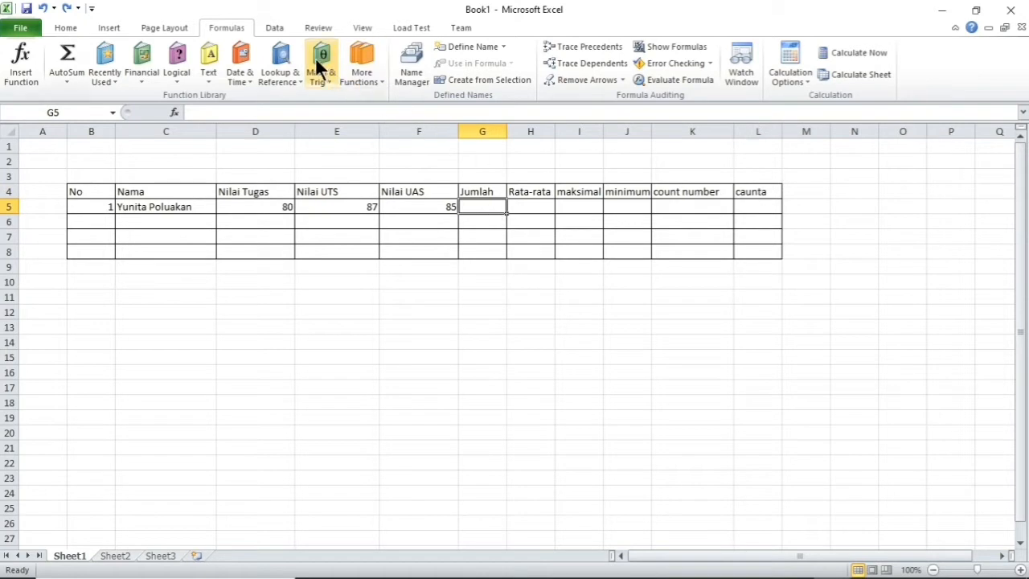
pyautogui.click(68, 27)
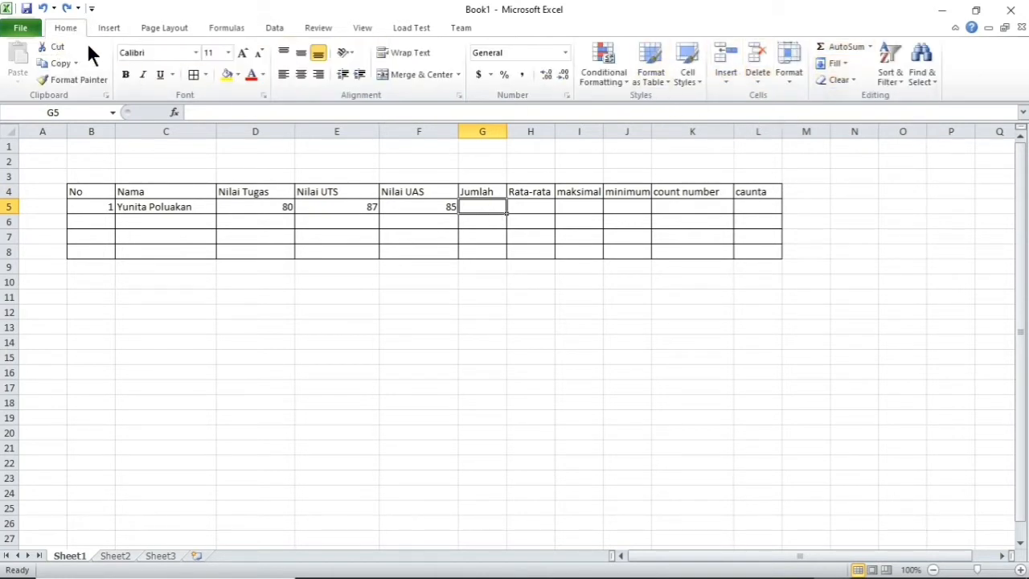
pyautogui.click(869, 47)
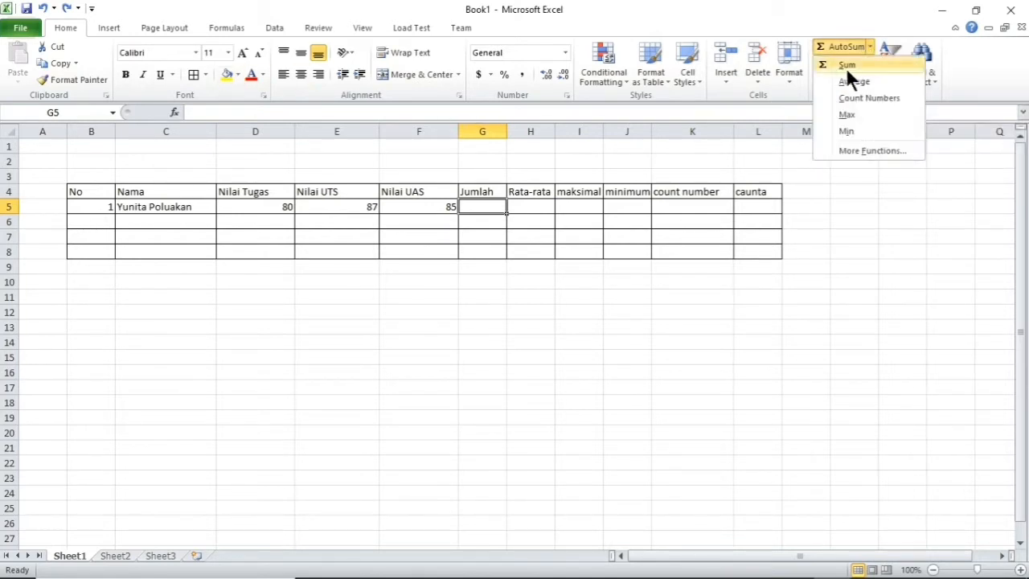
pyautogui.click(845, 64)
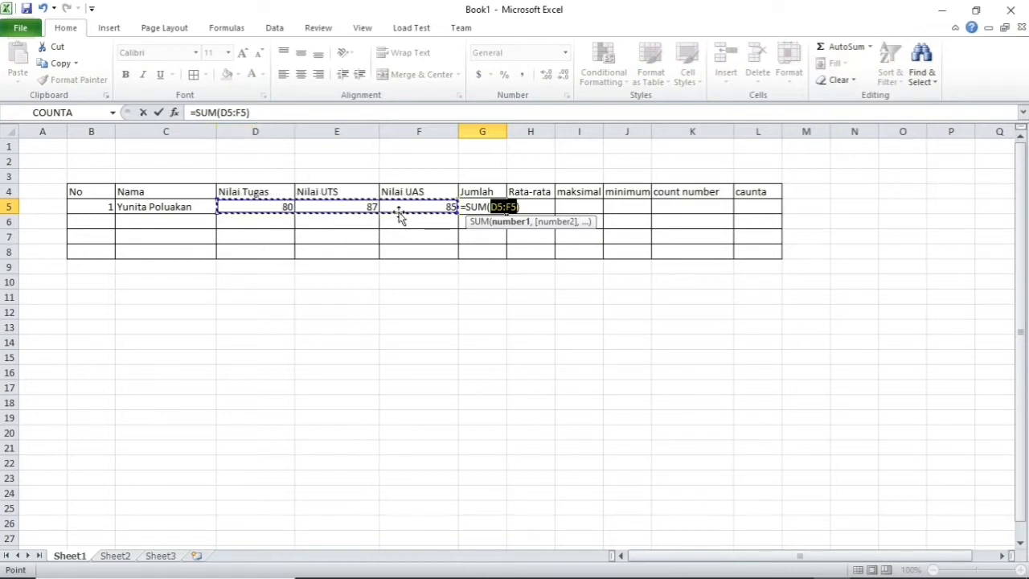
pyautogui.press('Return')
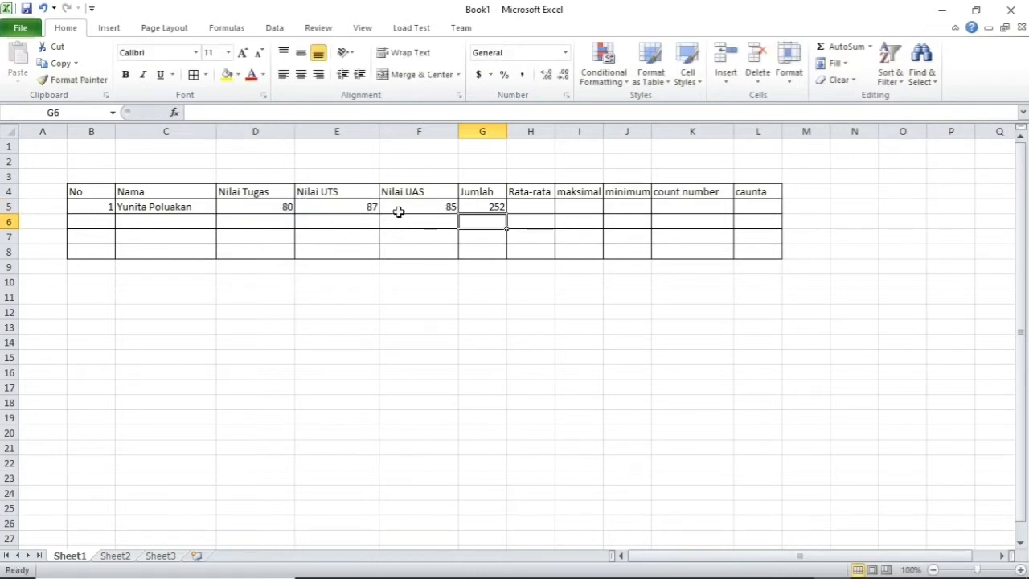
pyautogui.click(511, 206)
pyautogui.click(494, 207)
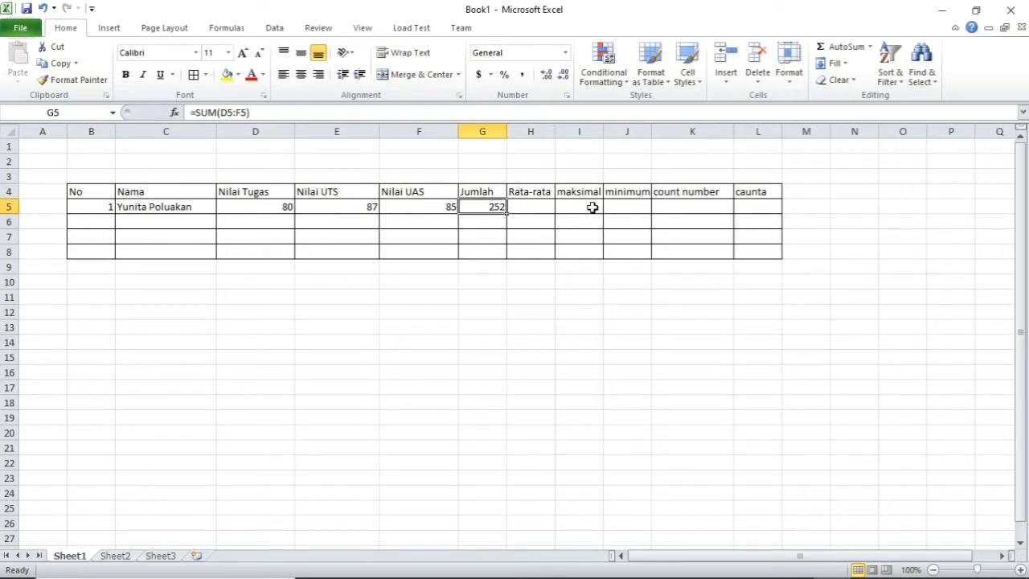
# Calculate the average of the three scores in Rata-rata cell H5, correcting the range to D5:F5
pyautogui.click(536, 210)
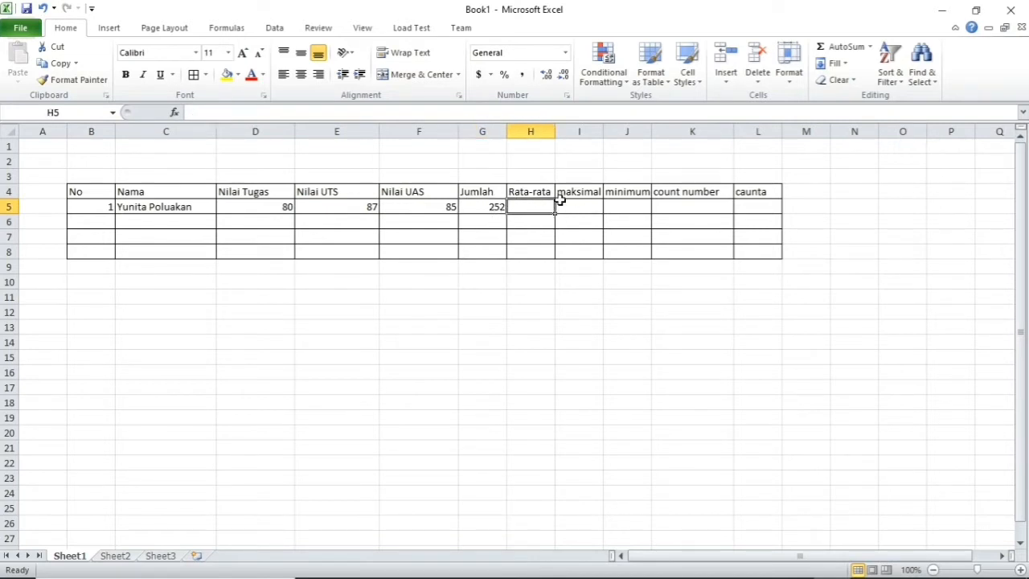
pyautogui.click(868, 47)
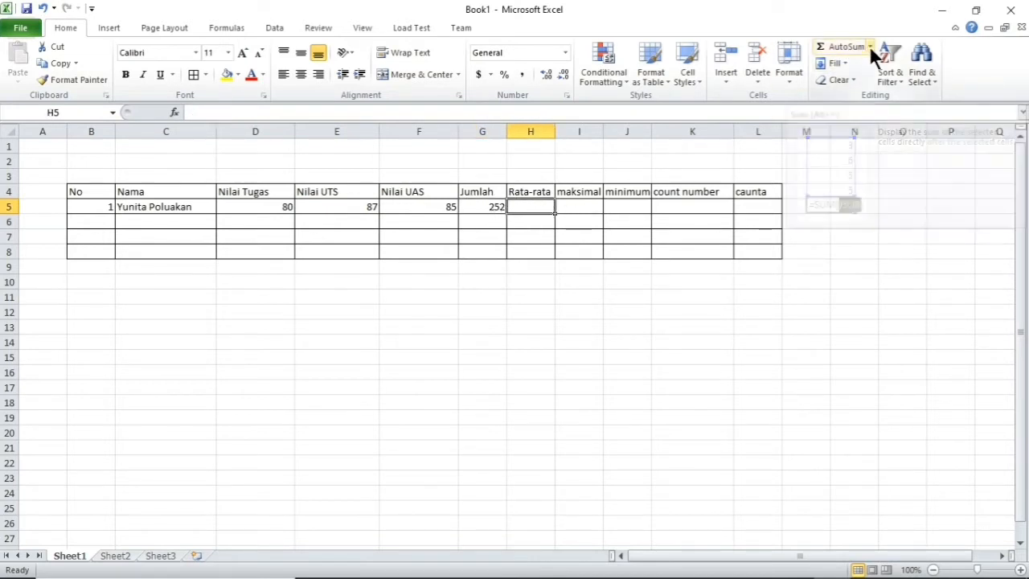
pyautogui.click(866, 81)
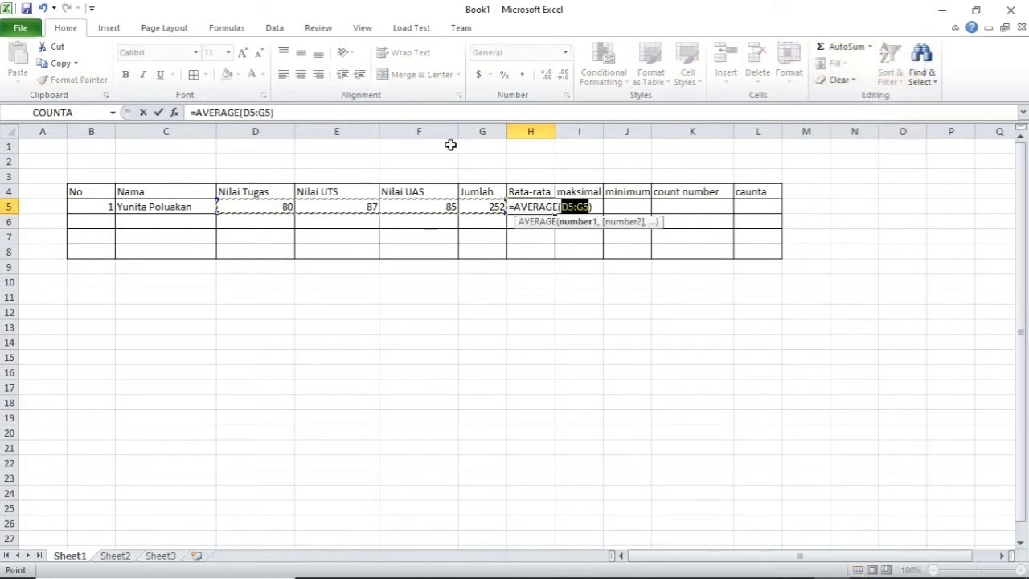
pyautogui.click(264, 112)
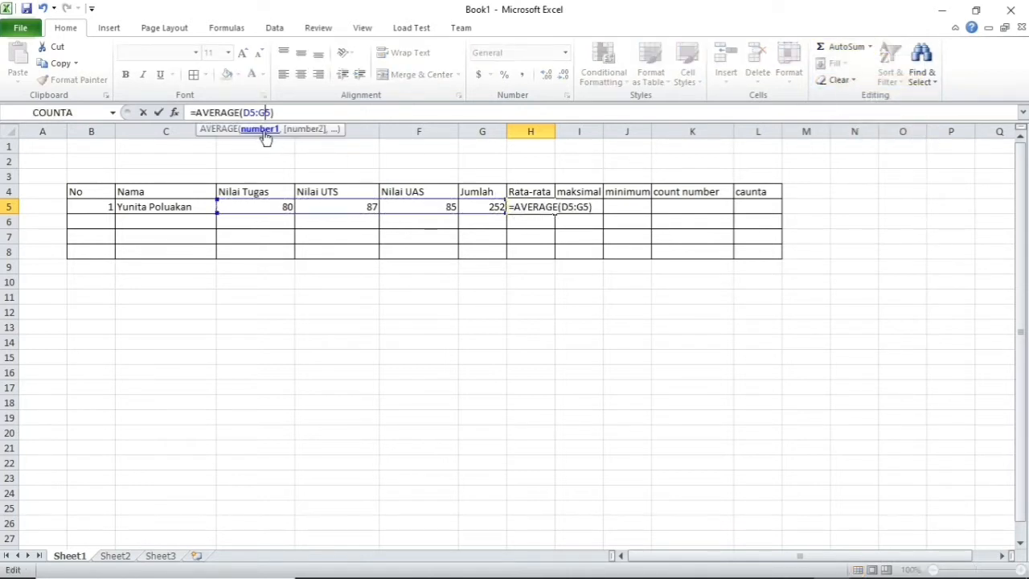
pyautogui.press('BackSpace')
pyautogui.write('f')
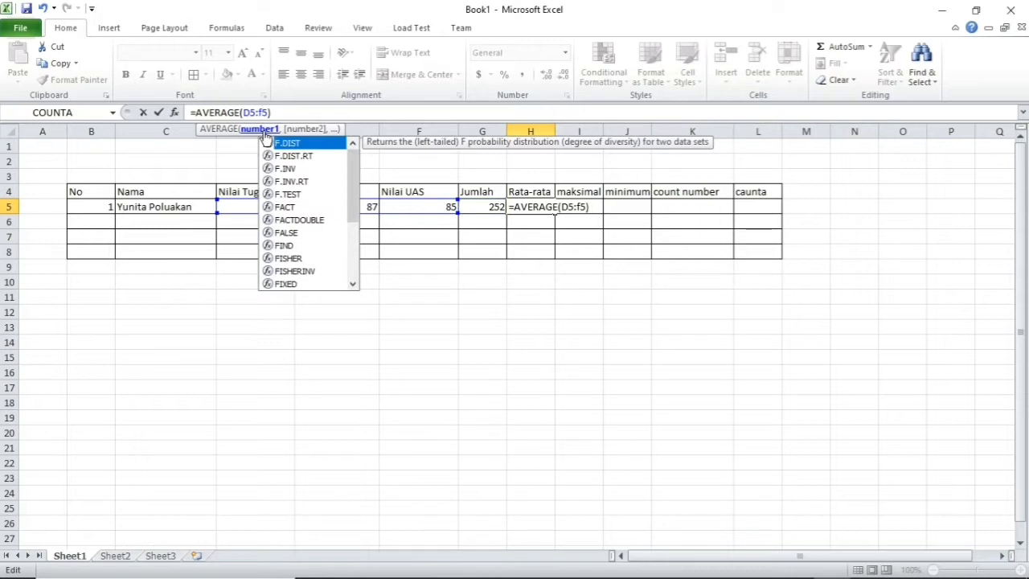
pyautogui.press('Return')
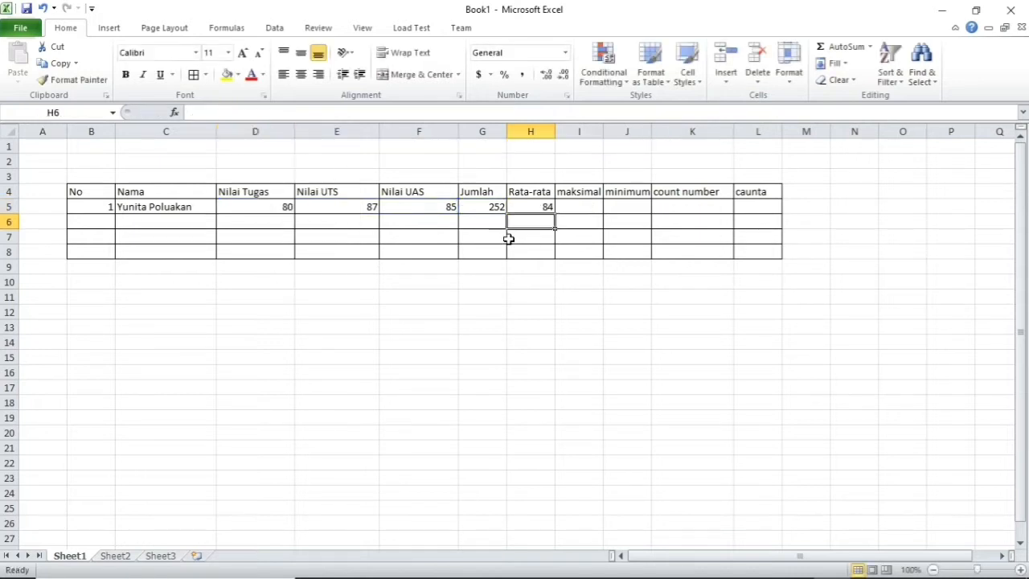
pyautogui.click(531, 206)
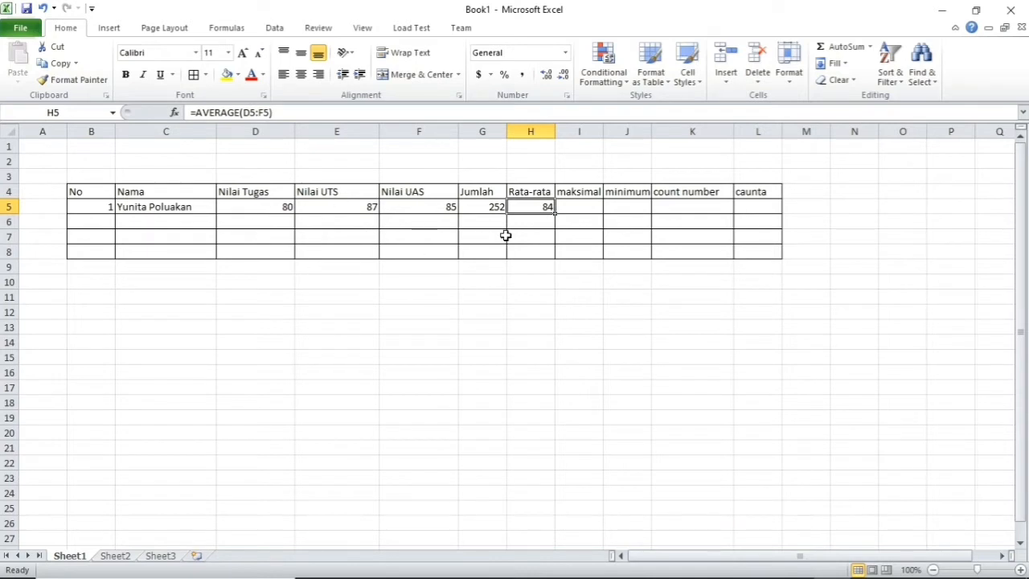
# Find the highest score with the Max function in maksimal cell I5, correcting the range to D5:F5
pyautogui.click(587, 207)
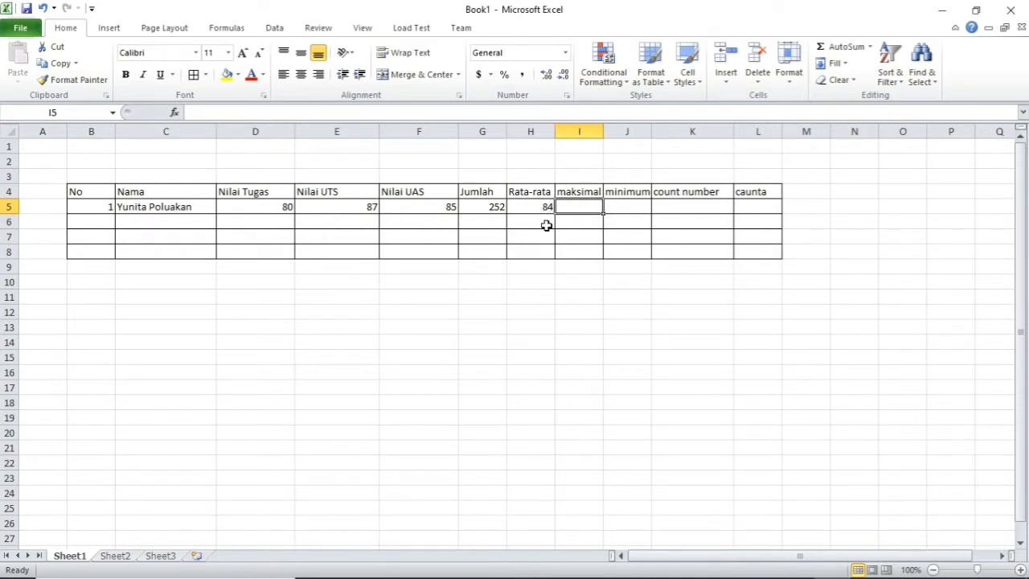
pyautogui.click(871, 47)
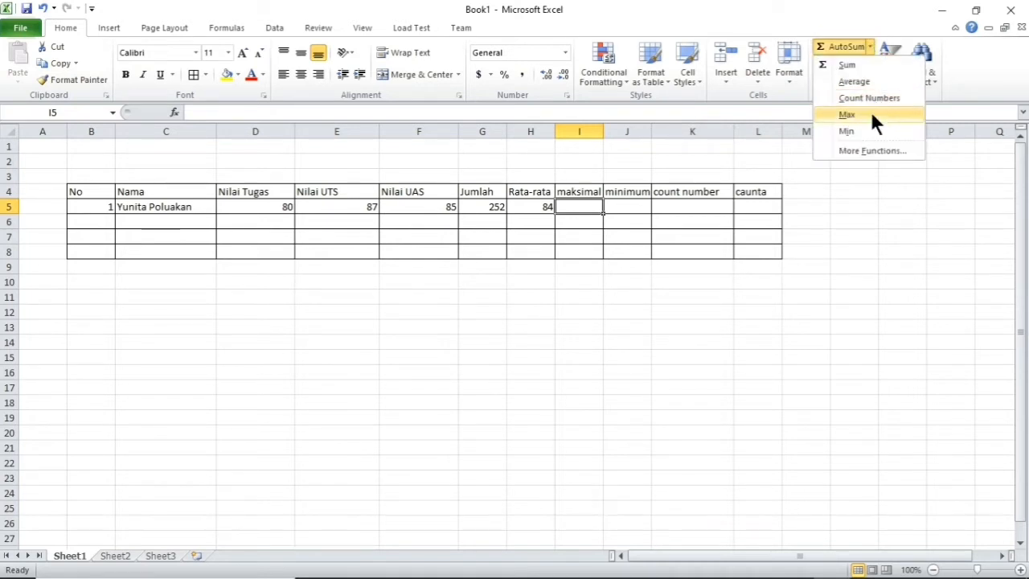
pyautogui.click(859, 114)
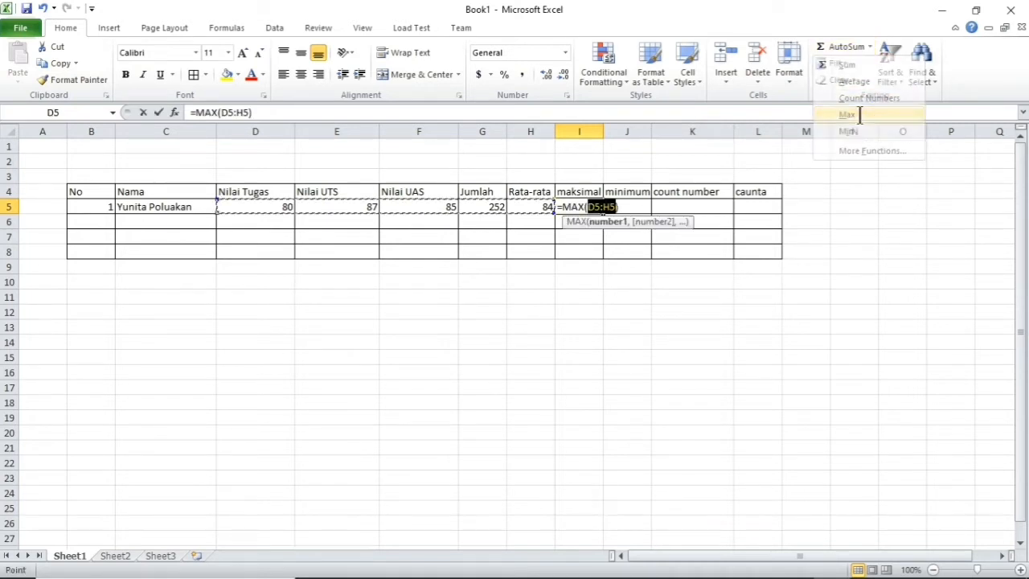
pyautogui.click(239, 113)
pyautogui.press('BackSpace')
pyautogui.write('f')
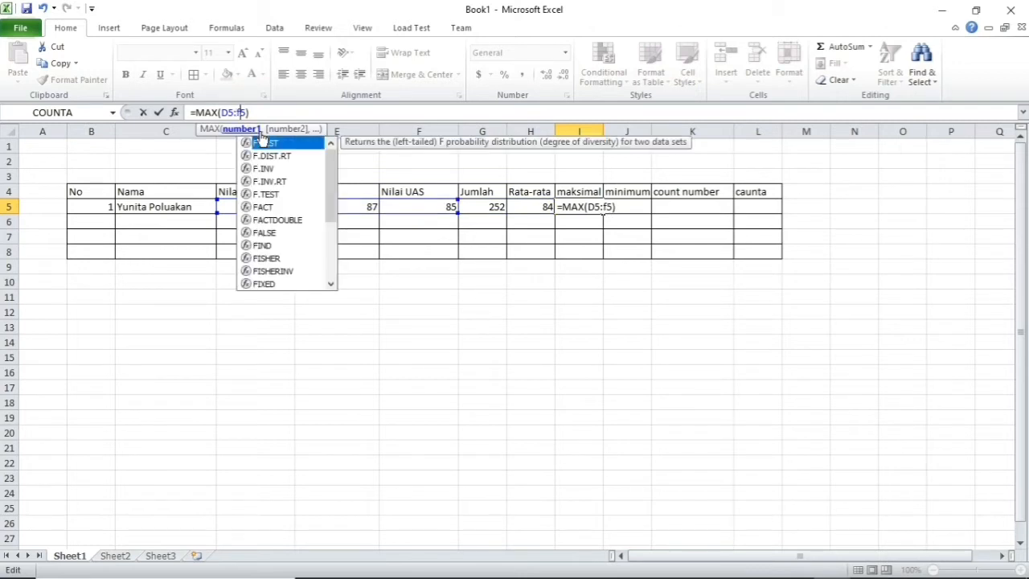
pyautogui.press('Return')
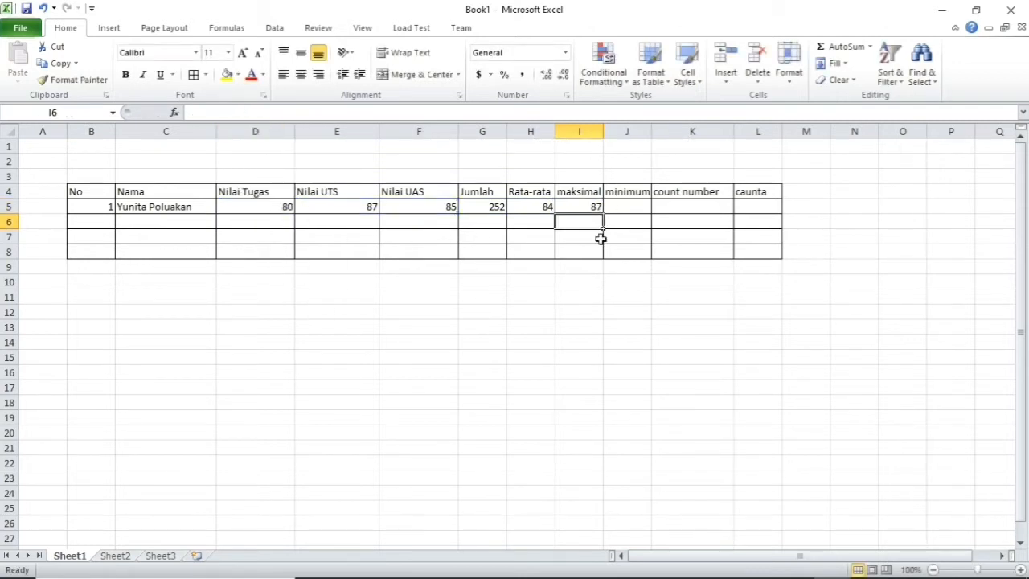
# Find the lowest score with the Min function in minimum cell J5, correcting the range to D5:F5
pyautogui.click(579, 206)
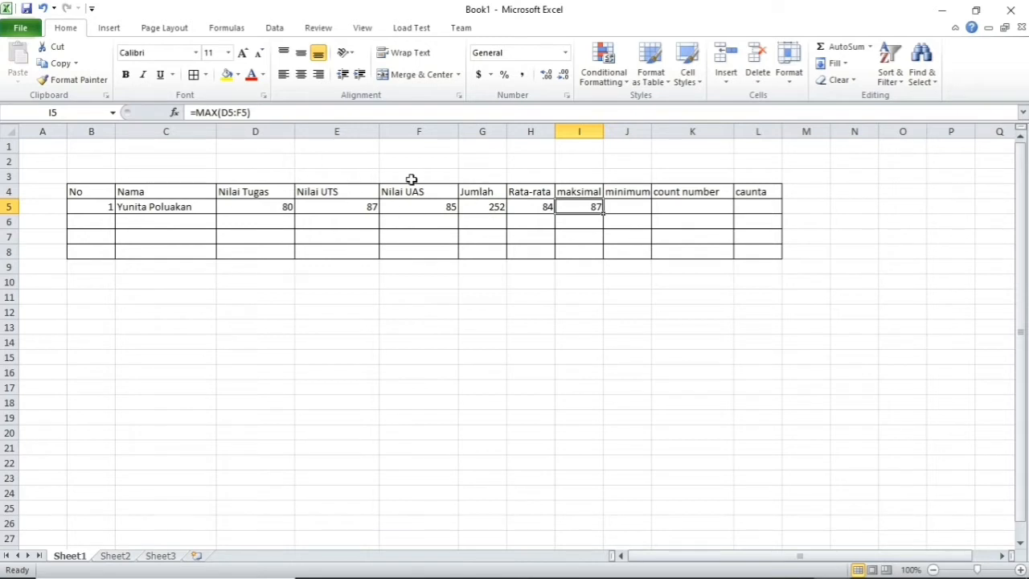
pyautogui.click(637, 205)
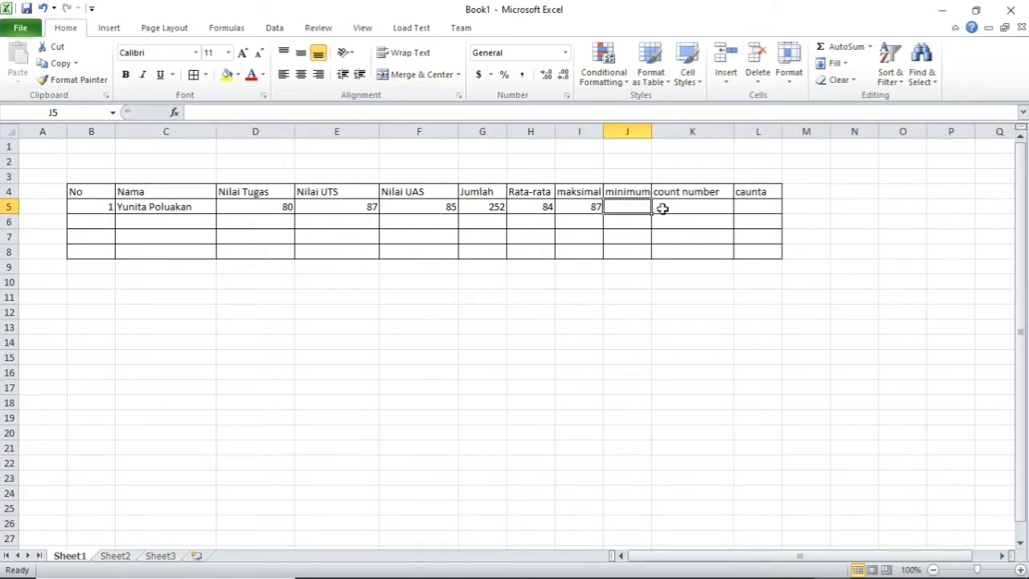
pyautogui.click(868, 46)
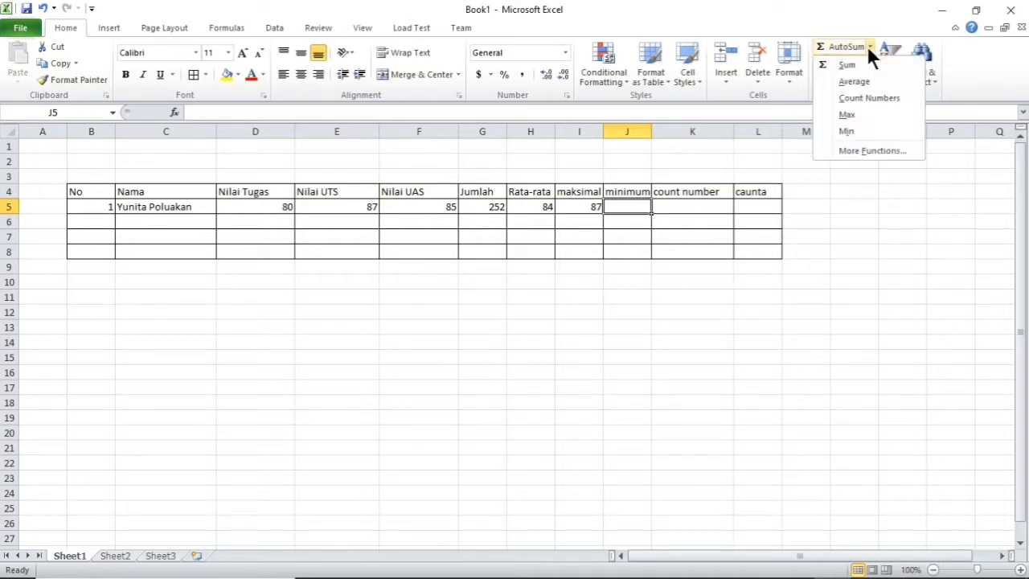
pyautogui.click(859, 130)
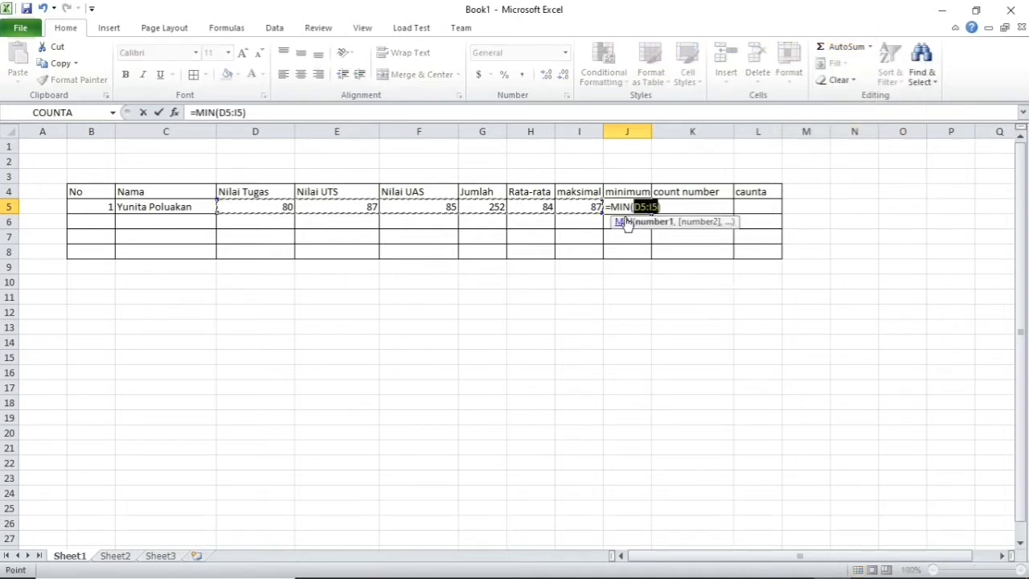
pyautogui.click(238, 112)
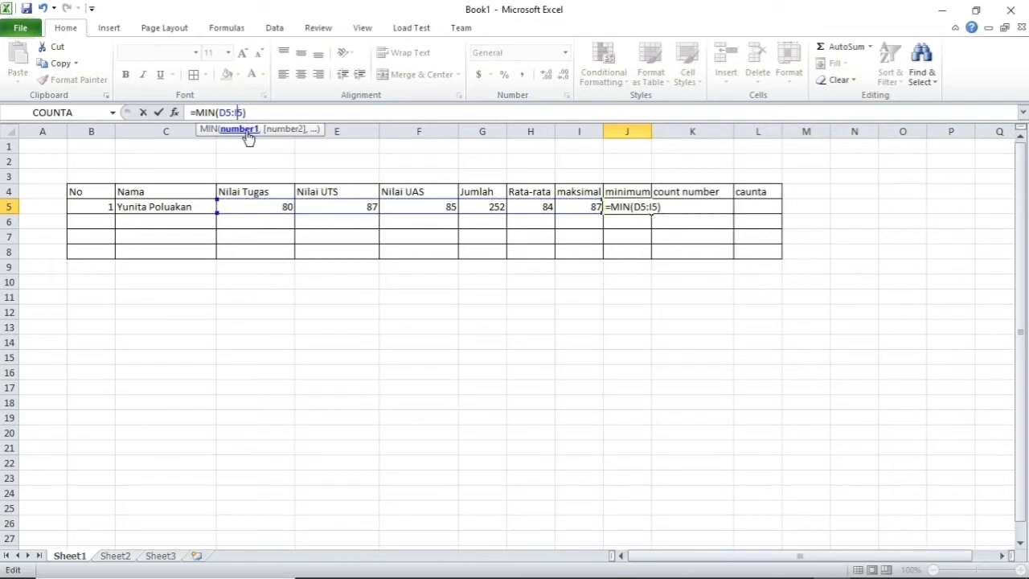
pyautogui.press('BackSpace')
pyautogui.write('F')
pyautogui.press('Return')
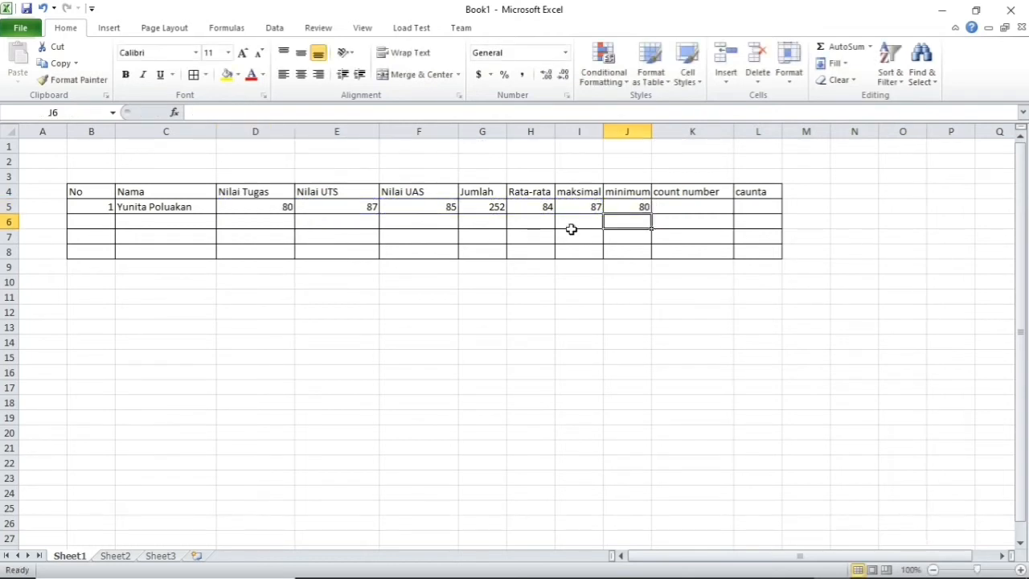
pyautogui.click(621, 206)
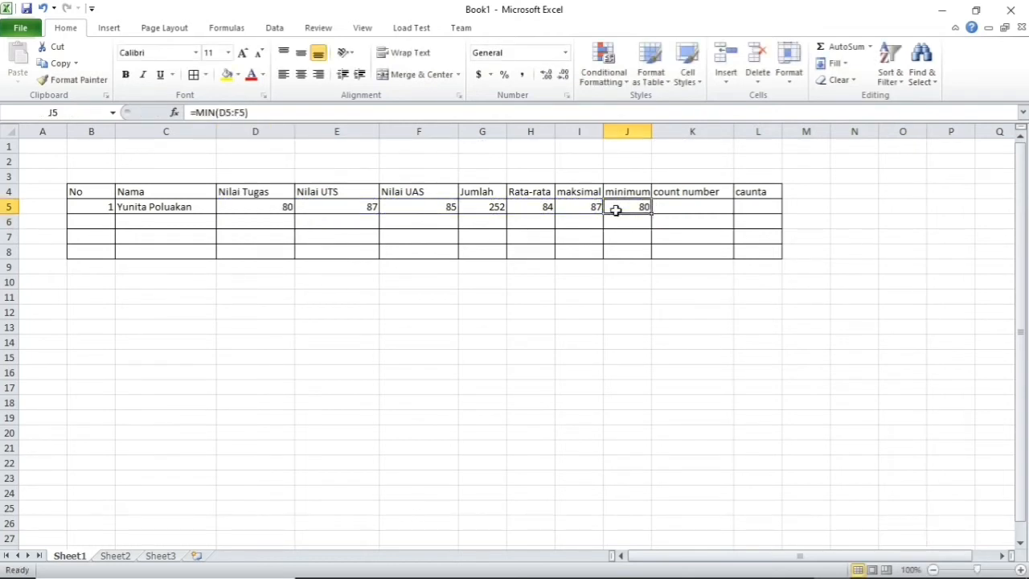
pyautogui.click(249, 205)
# Count the numeric cells in B5:J5 with the statistical COUNT function in count number cell K5, and review the counted row 5 values
pyautogui.click(683, 210)
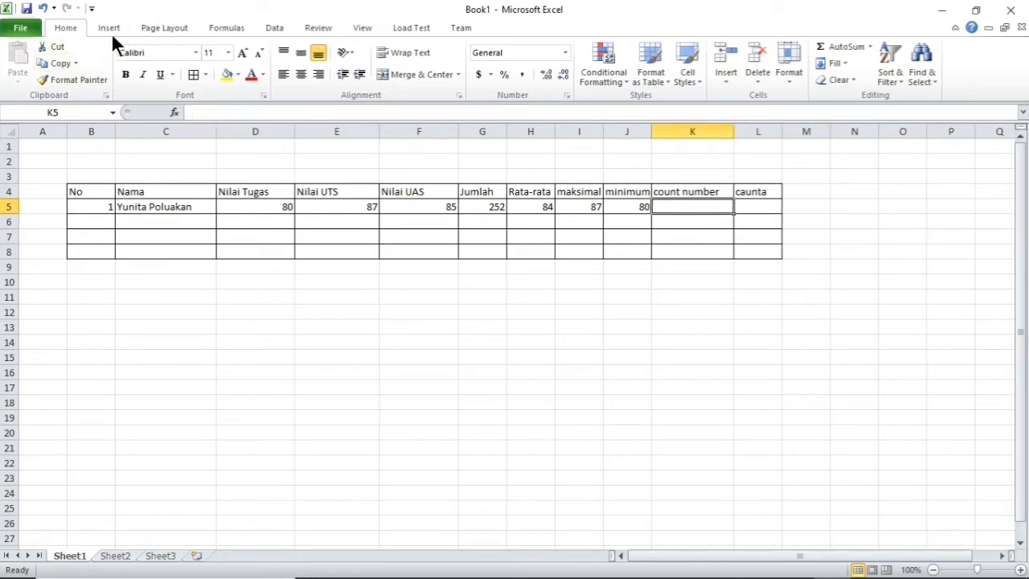
pyautogui.click(214, 31)
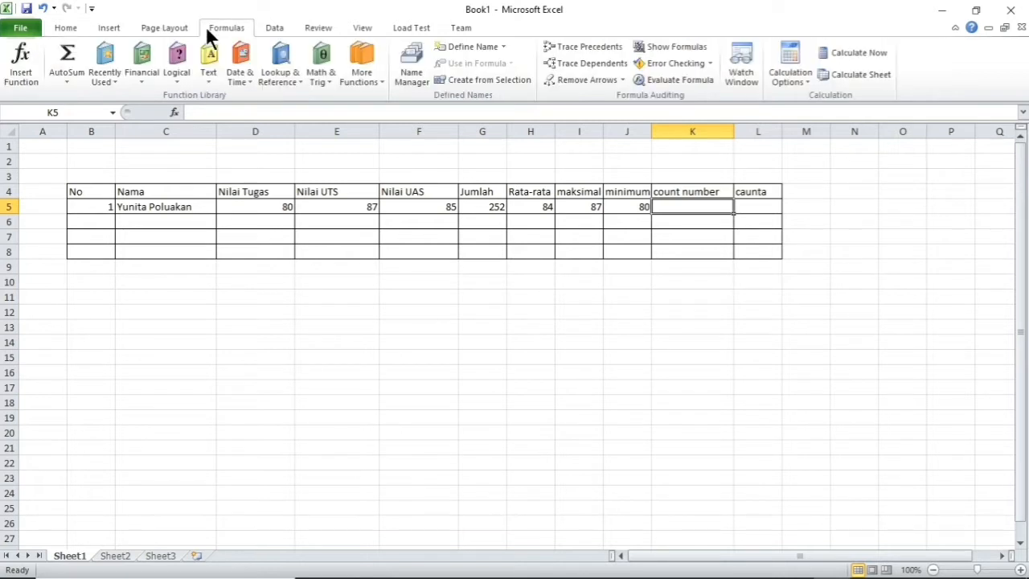
pyautogui.click(355, 81)
pyautogui.moveTo(380, 94)
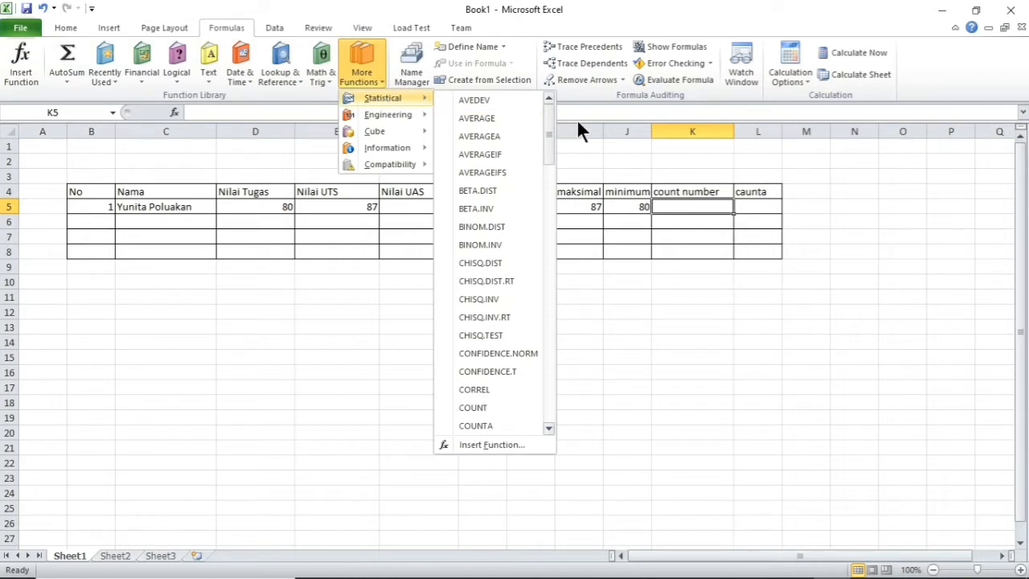
pyautogui.moveTo(548, 124); pyautogui.dragTo(549, 141)
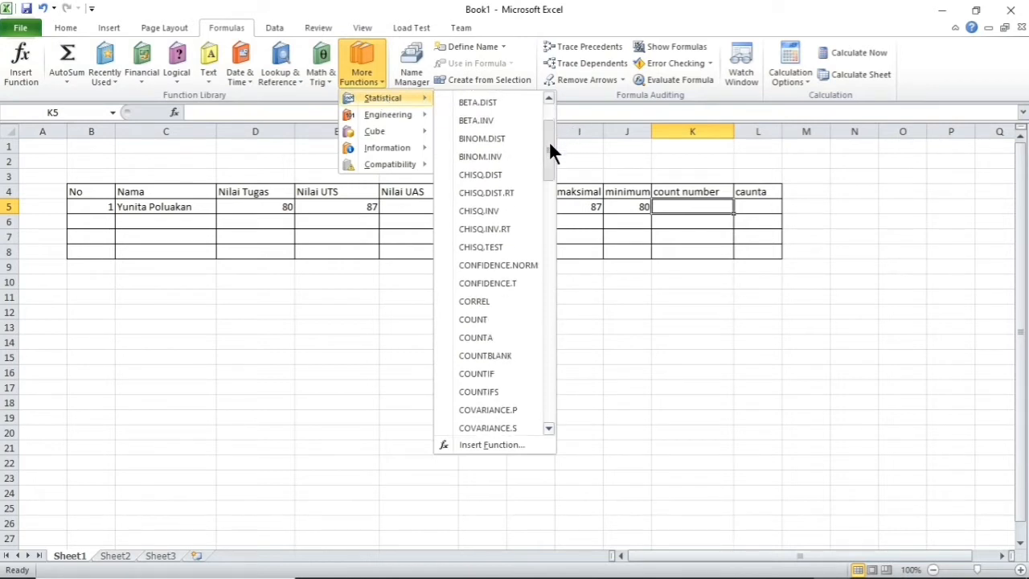
pyautogui.click(474, 315)
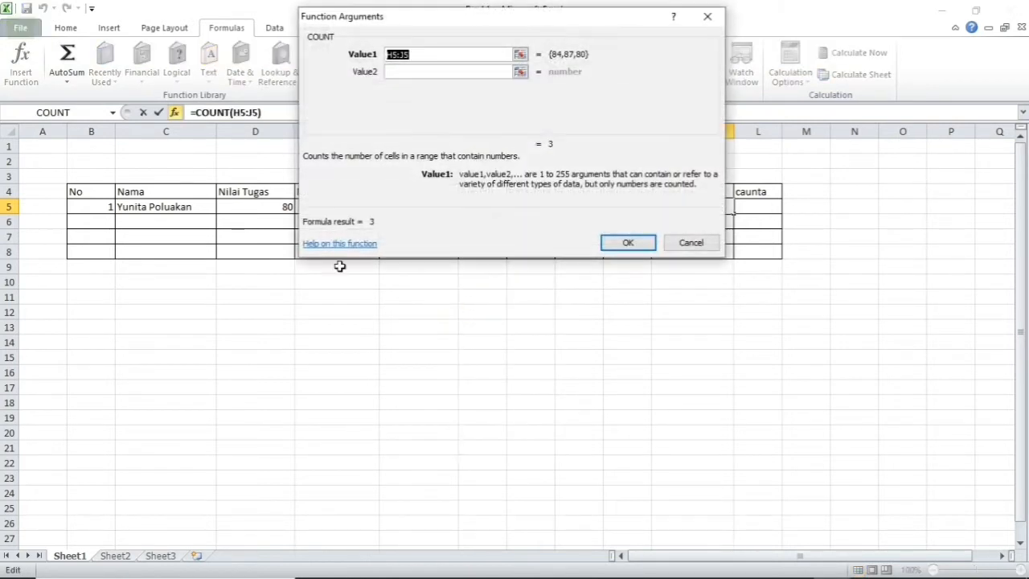
pyautogui.moveTo(96, 207); pyautogui.dragTo(620, 206)
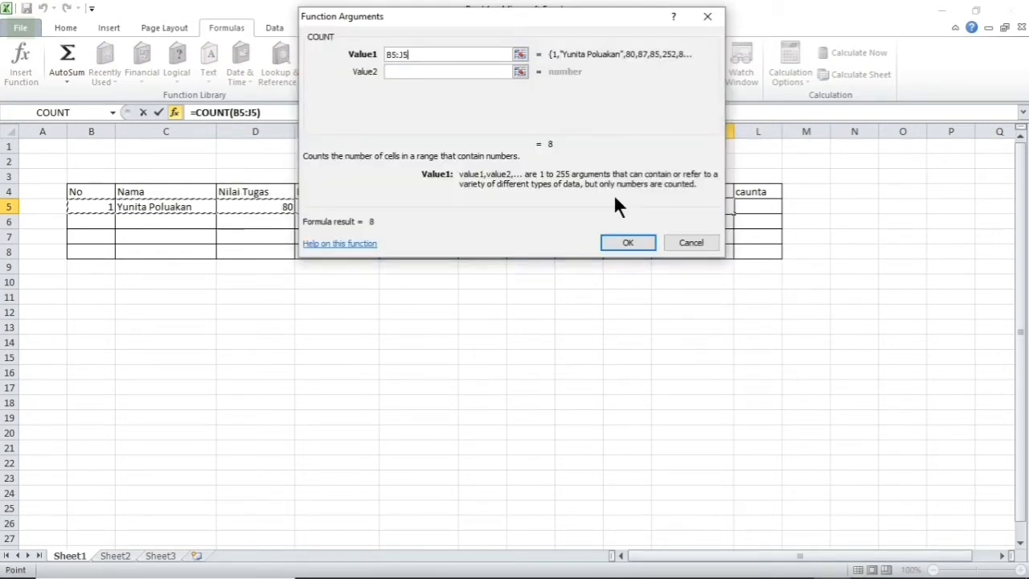
pyautogui.click(627, 241)
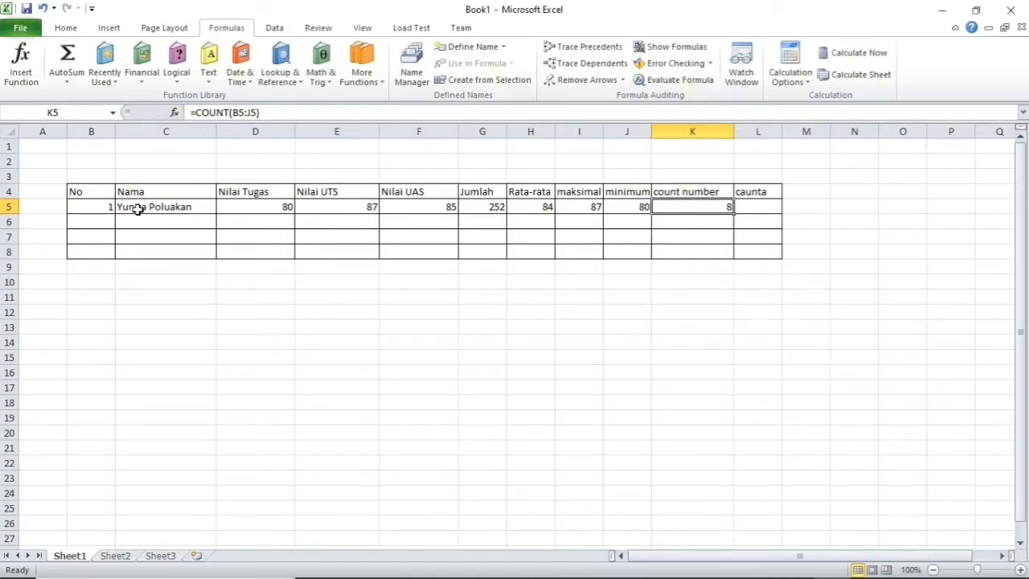
pyautogui.click(85, 208)
pyautogui.click(254, 206)
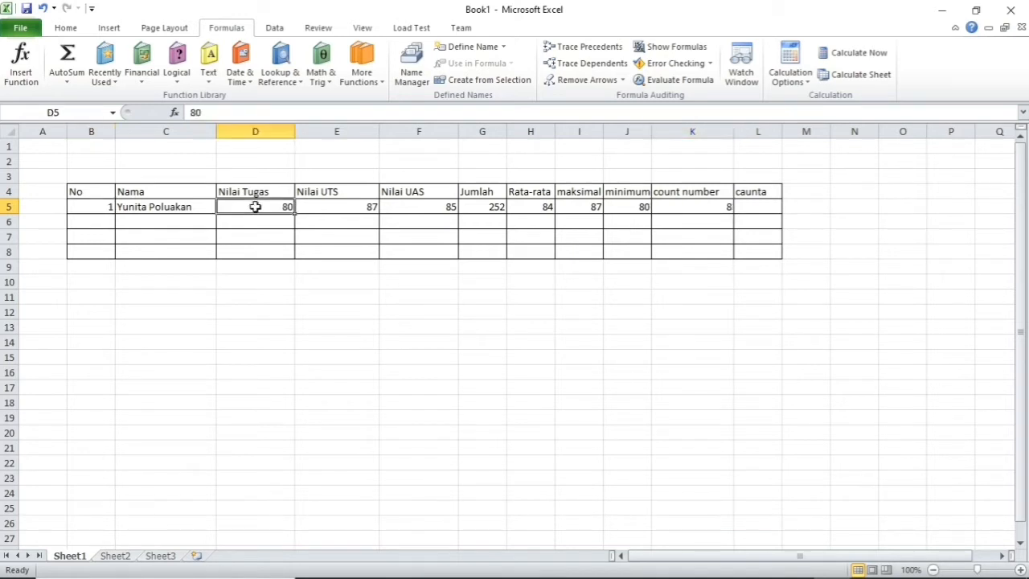
pyautogui.click(361, 206)
pyautogui.click(416, 212)
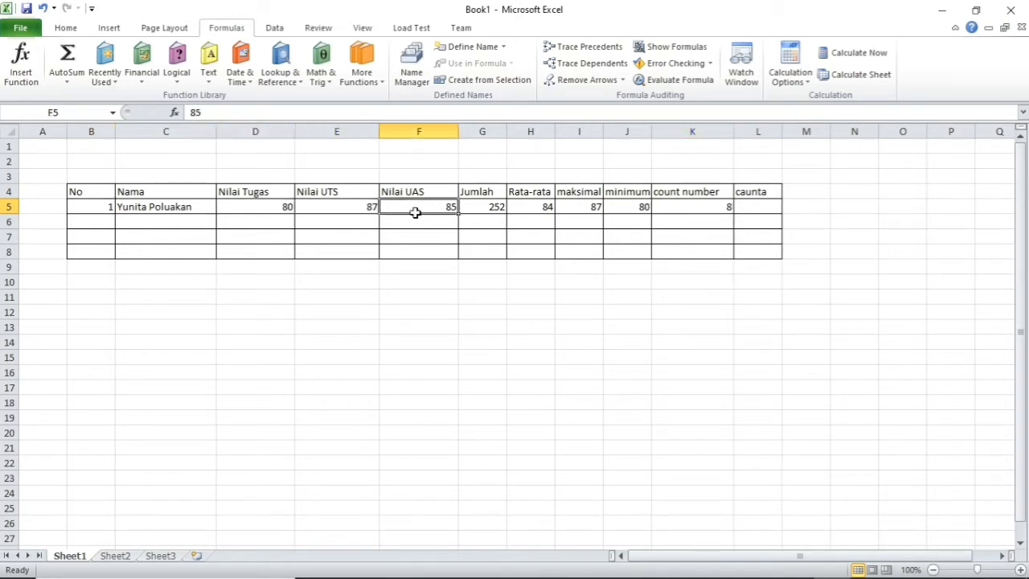
pyautogui.click(691, 224)
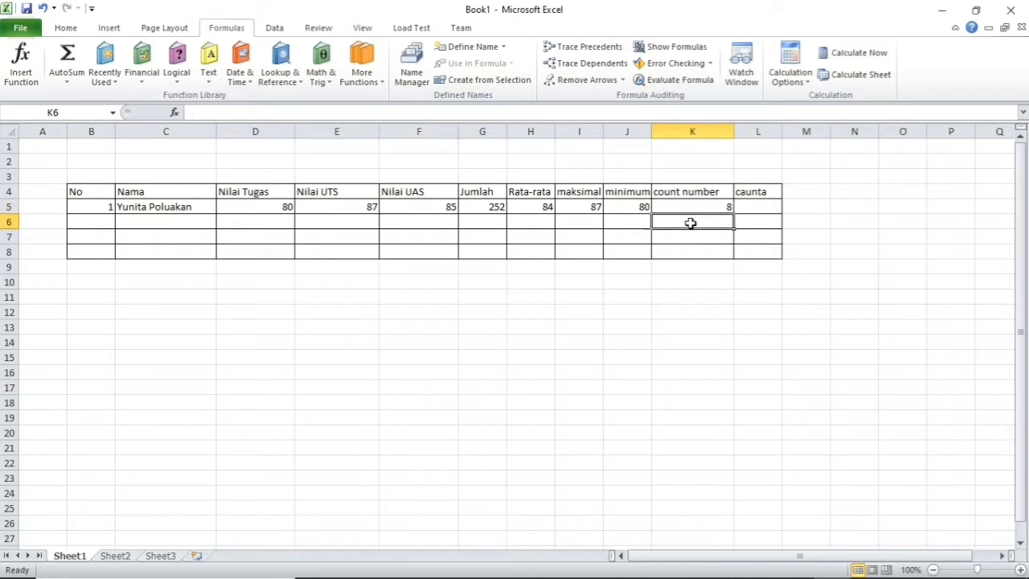
# Count the non-empty cells in B5:K5 with the statistical COUNTA function in caunta cell L5
pyautogui.click(755, 210)
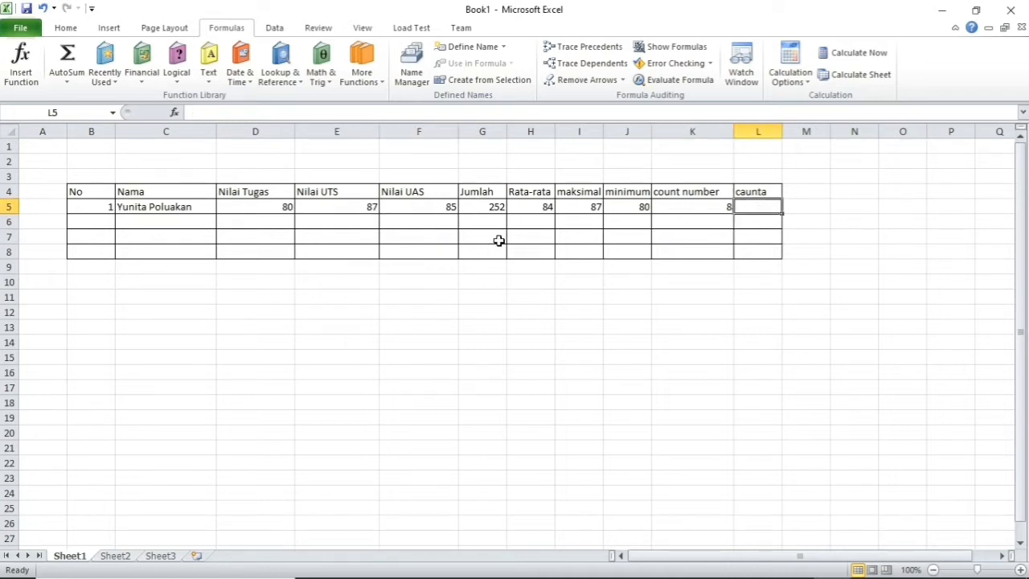
pyautogui.click(361, 74)
pyautogui.moveTo(372, 93)
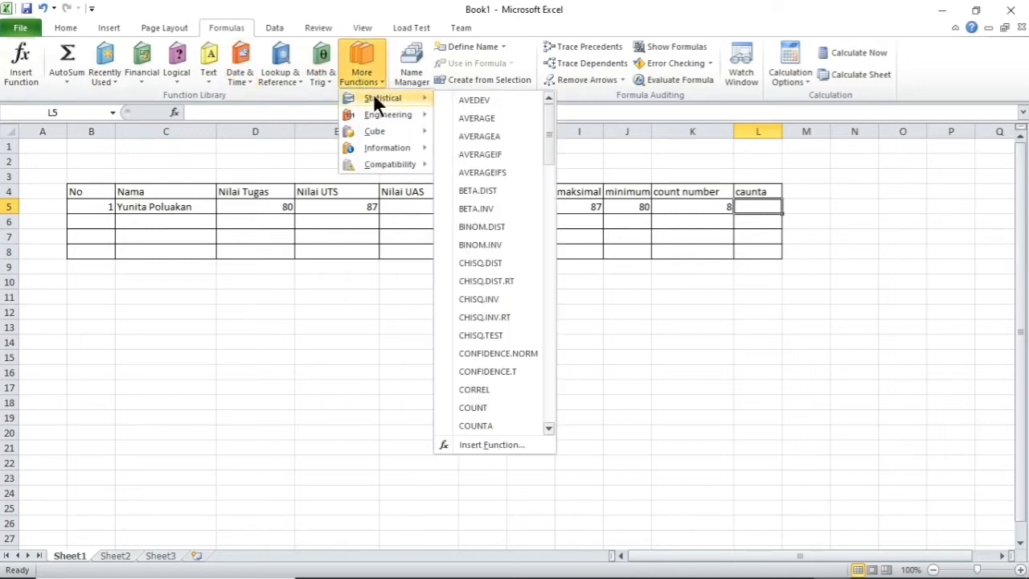
pyautogui.click(486, 425)
pyautogui.moveTo(97, 207); pyautogui.dragTo(711, 210)
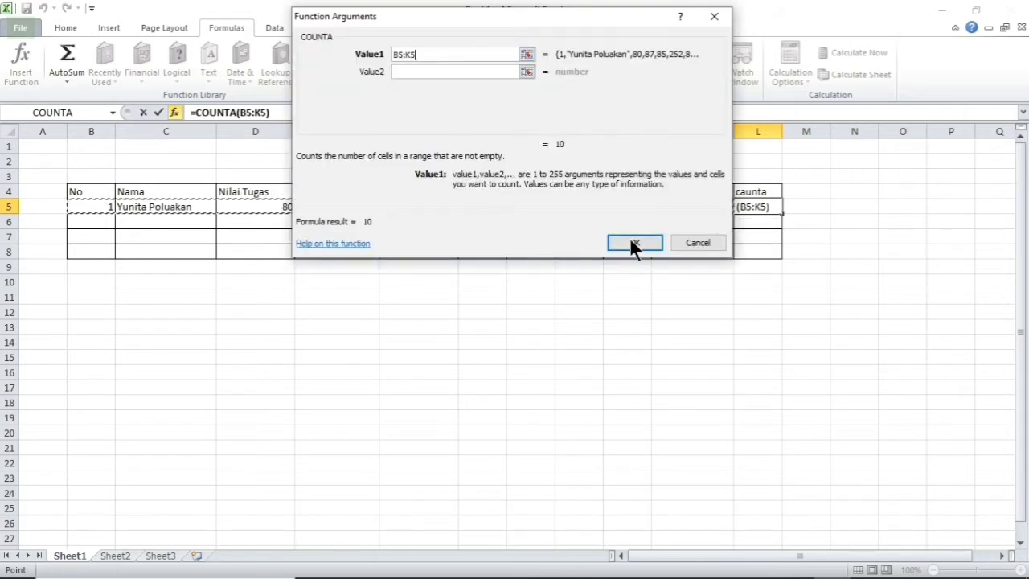
pyautogui.click(629, 242)
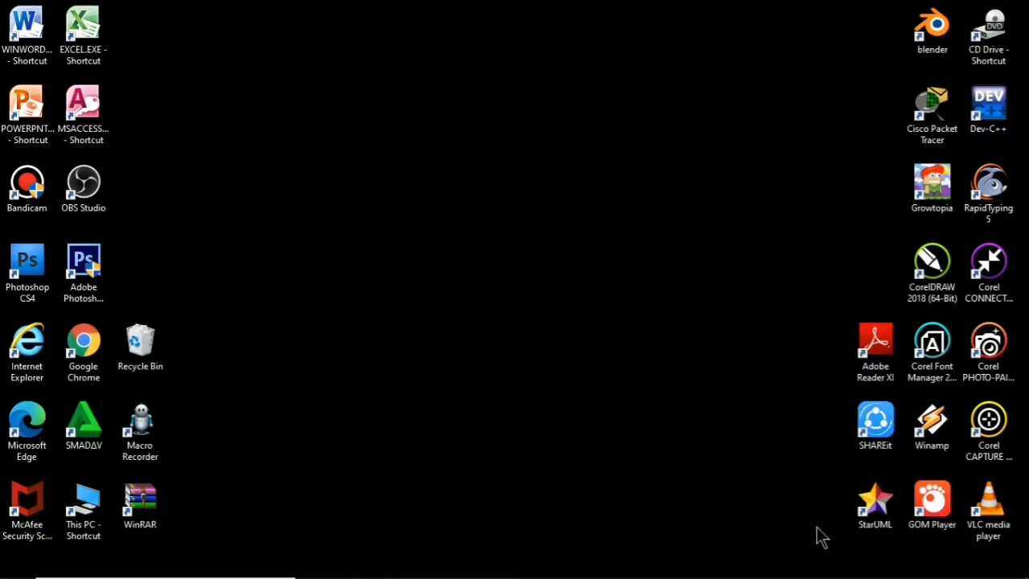
# Switch to Notepad, highlight the heading "2. Enforce Precedence", and return to the Book1 workbook in Excel
pyautogui.click(757, 565)
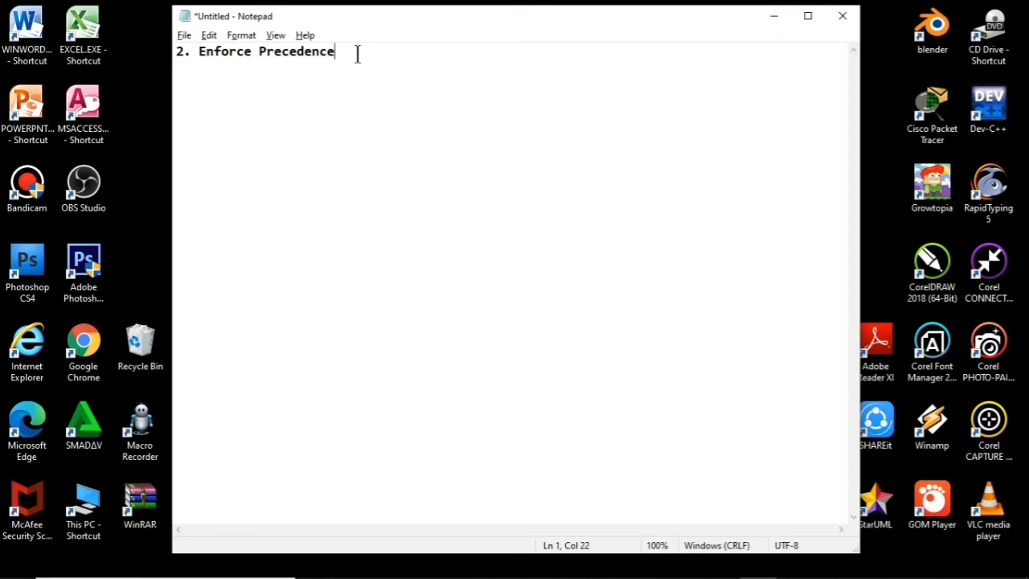
pyautogui.moveTo(347, 53); pyautogui.dragTo(160, 45)
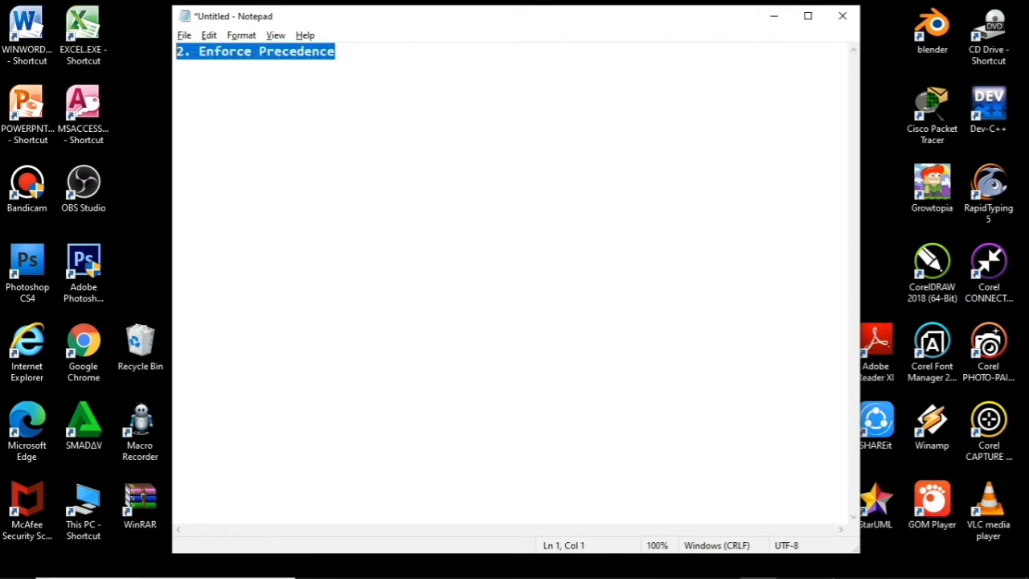
pyautogui.click(833, 564)
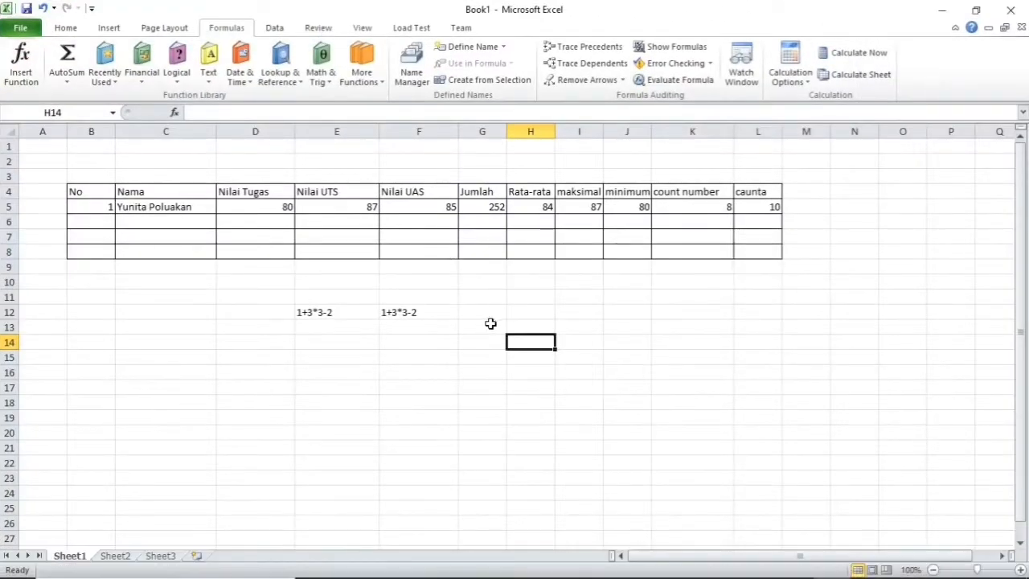
# Turn the text expression in cell E12 into the formula =1+3*3-2
pyautogui.click(336, 297)
pyautogui.click(342, 312)
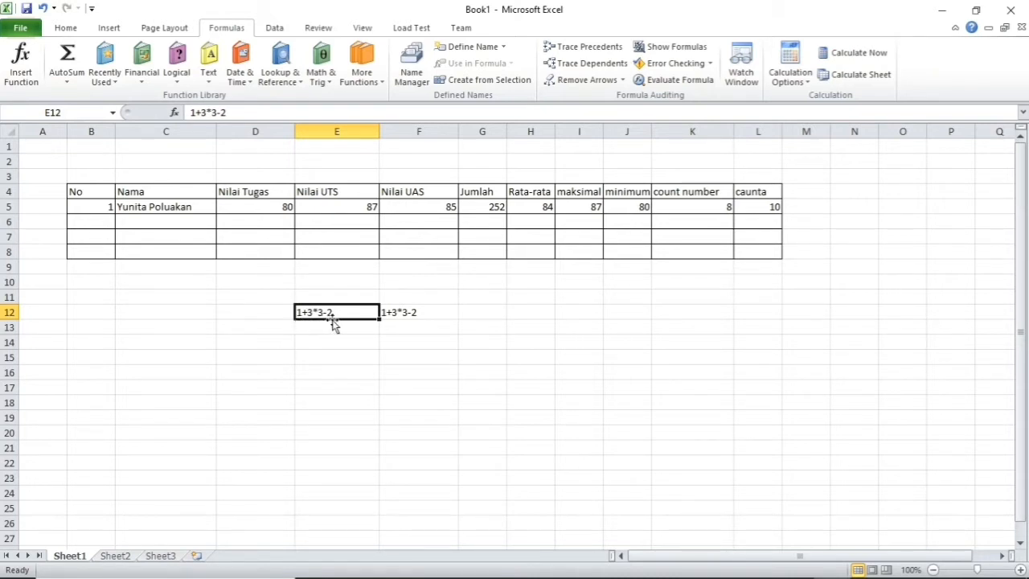
pyautogui.click(190, 115)
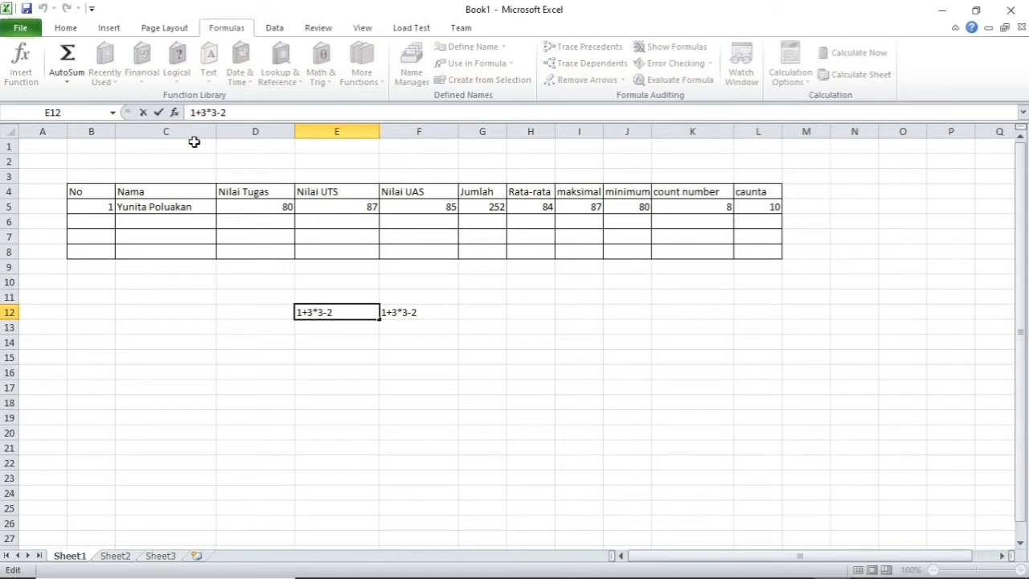
pyautogui.write('=')
pyautogui.press('Return')
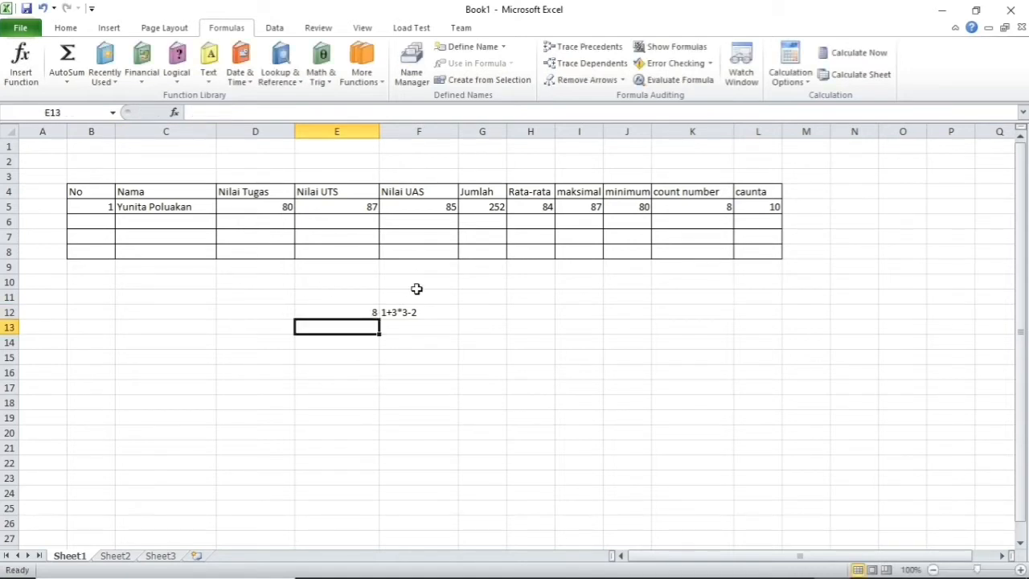
# Group the expression in cell F12 with parentheses and make it the formula =(1+3)*(3-2)
pyautogui.click(395, 316)
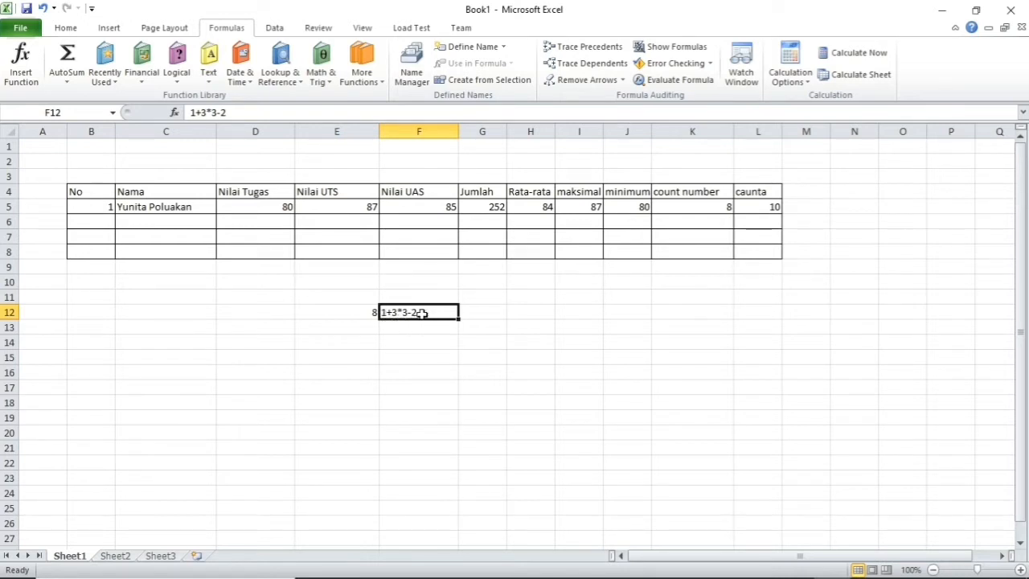
pyautogui.click(192, 112)
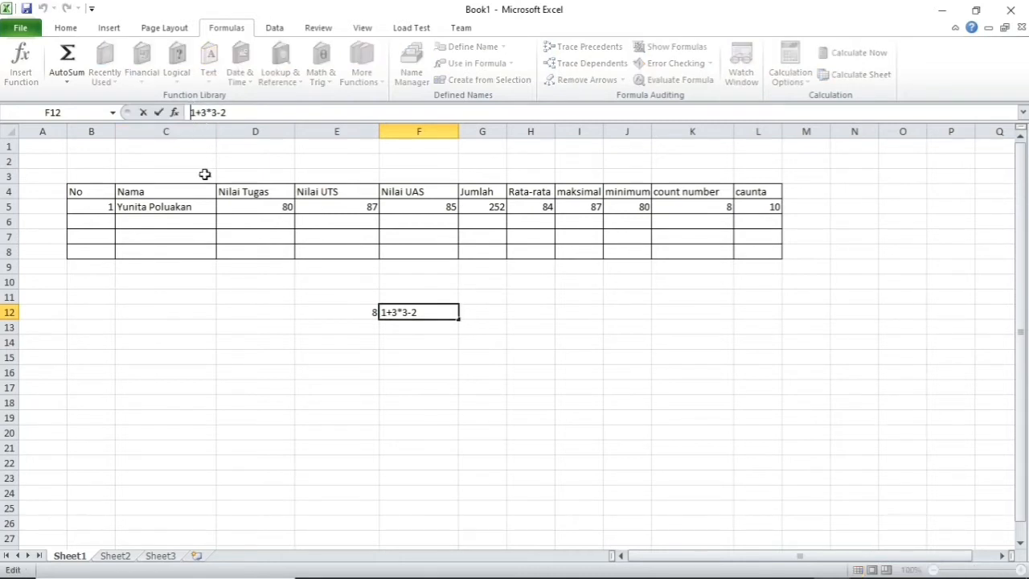
pyautogui.write('(1+3')
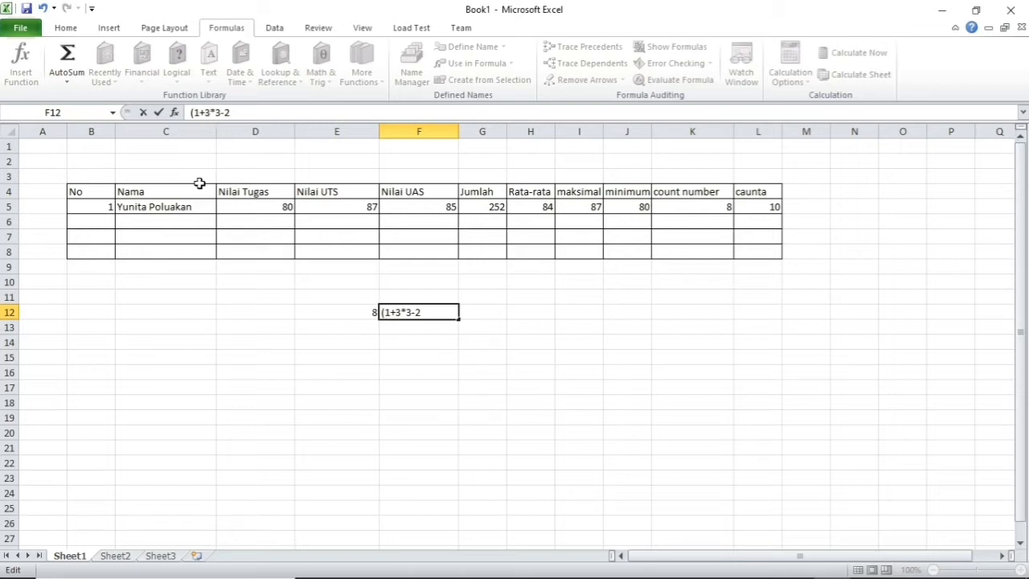
pyautogui.write(')*(')
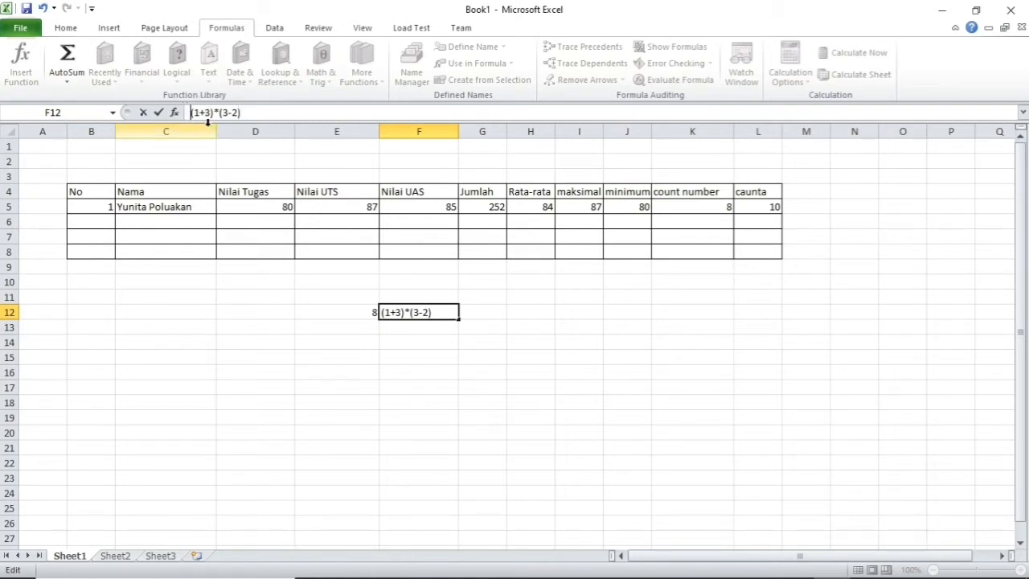
pyautogui.write(')')
pyautogui.press('Return')
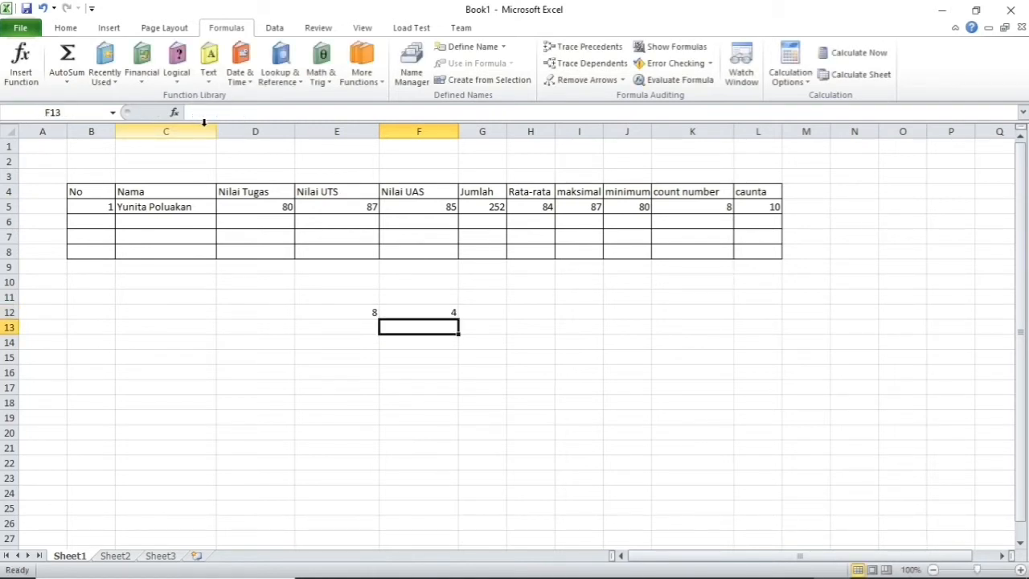
pyautogui.click(410, 314)
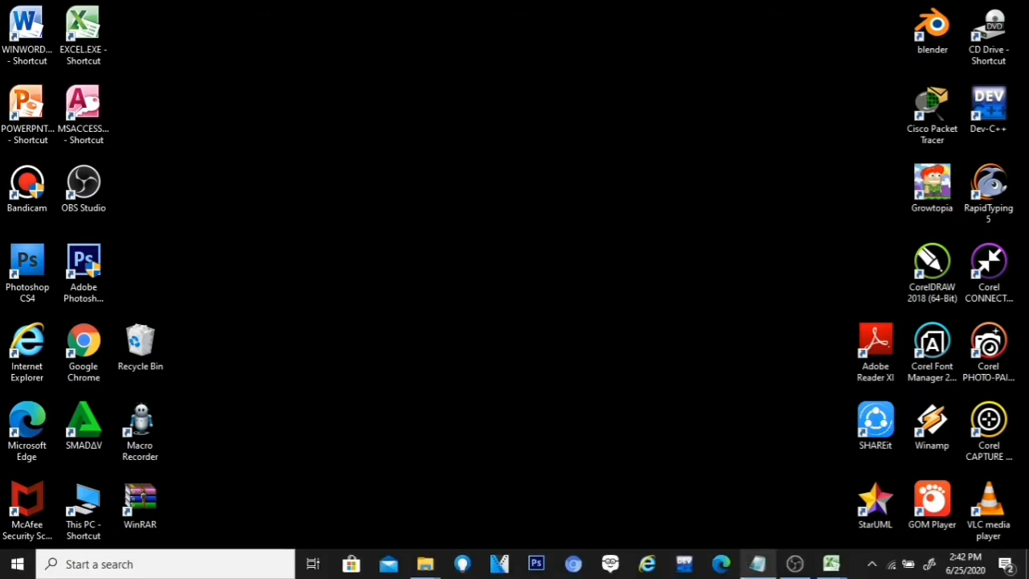
# Switch to Notepad to read the heading "3. Apply cell references in formulas", and minimize the window
pyautogui.click(757, 564)
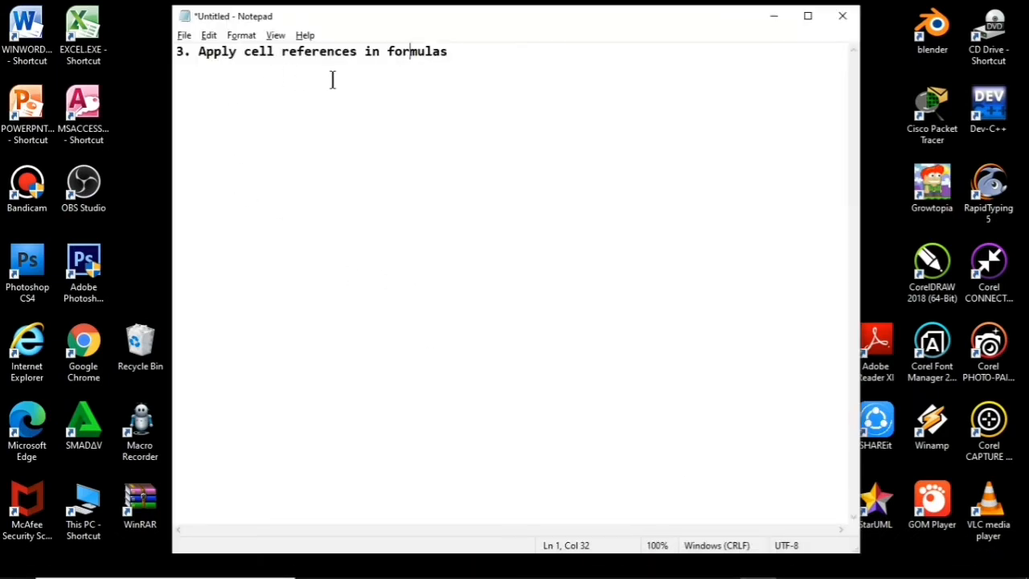
pyautogui.click(774, 16)
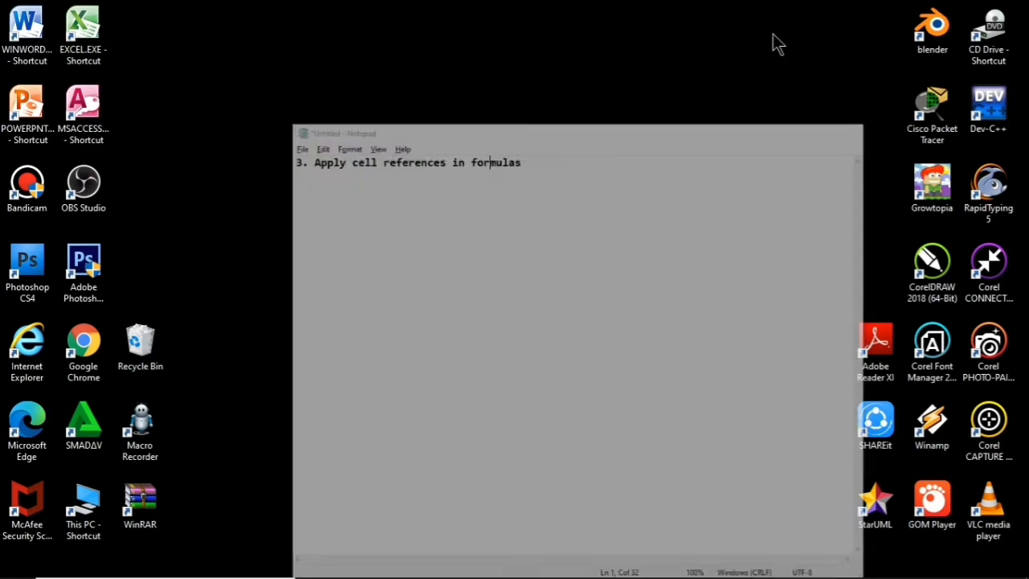
# Switch to the Book1 workbook in Excel and enter the formula =F5 in cell H12
pyautogui.moveTo(830, 566)
pyautogui.click(788, 494)
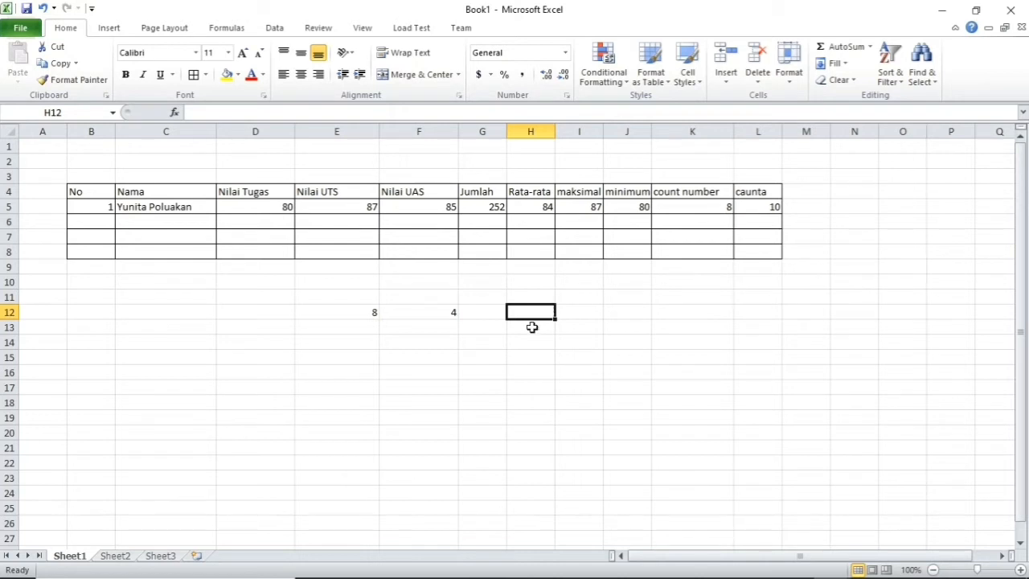
pyautogui.click(281, 110)
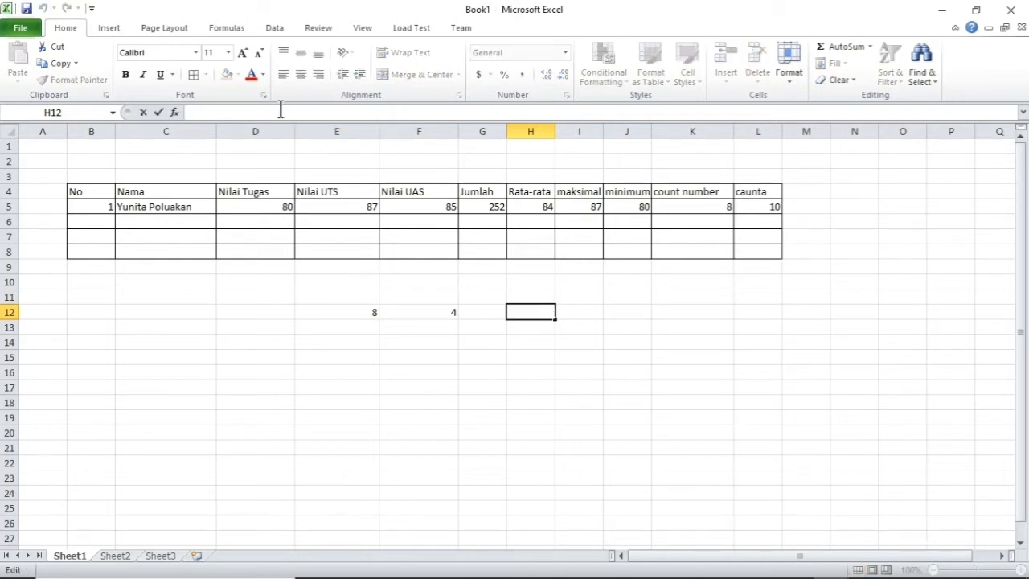
pyautogui.write('=')
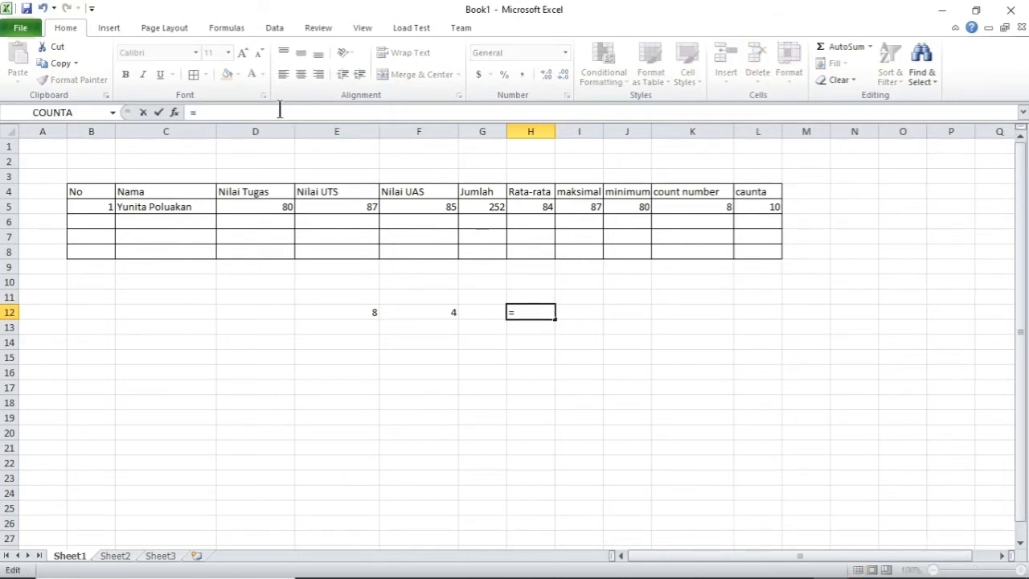
pyautogui.click(434, 207)
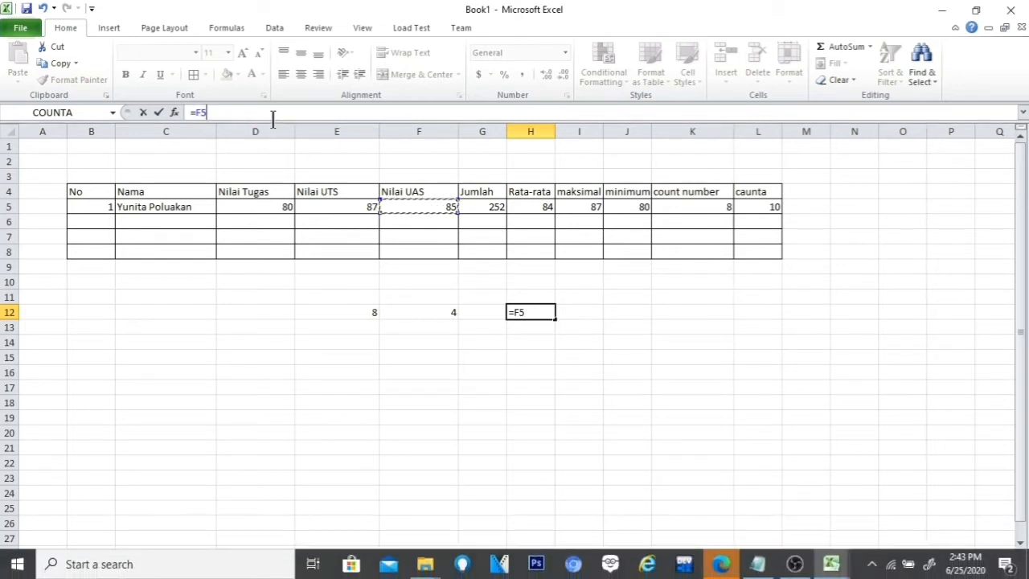
pyautogui.press('Return')
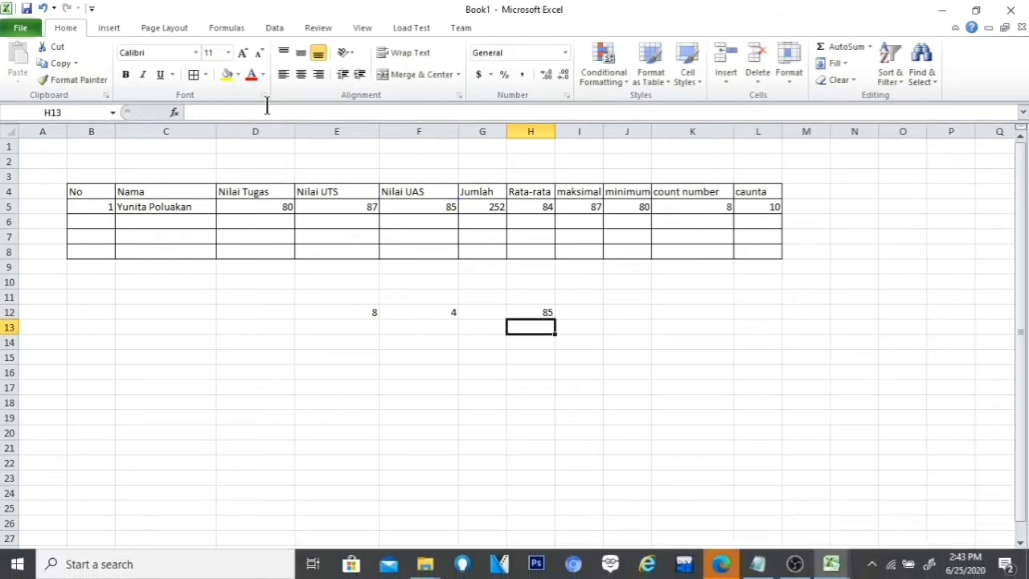
# Fill the relative reference in H12 down to row 13 and across to column I, and undo both fills
pyautogui.click(551, 313)
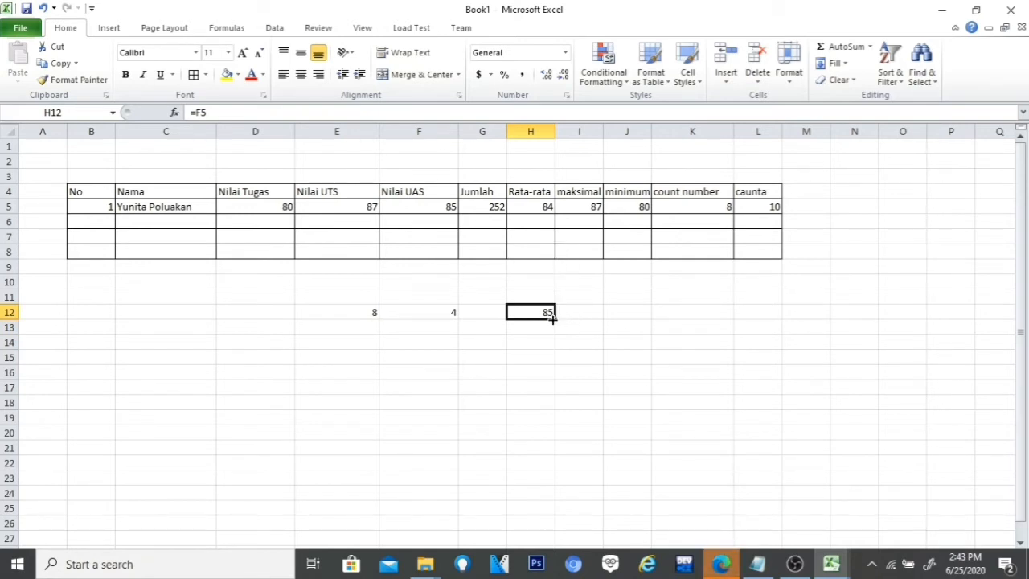
pyautogui.moveTo(553, 318)
pyautogui.mouseDown()
pyautogui.moveTo(577, 328)
pyautogui.moveTo(563, 335)
pyautogui.mouseUp()
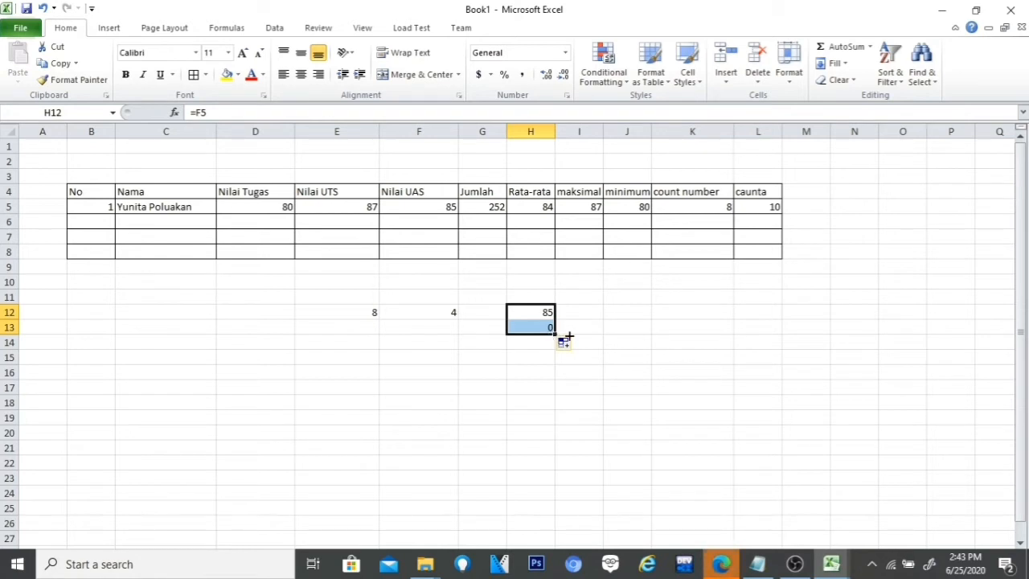
pyautogui.moveTo(569, 335); pyautogui.dragTo(587, 322)
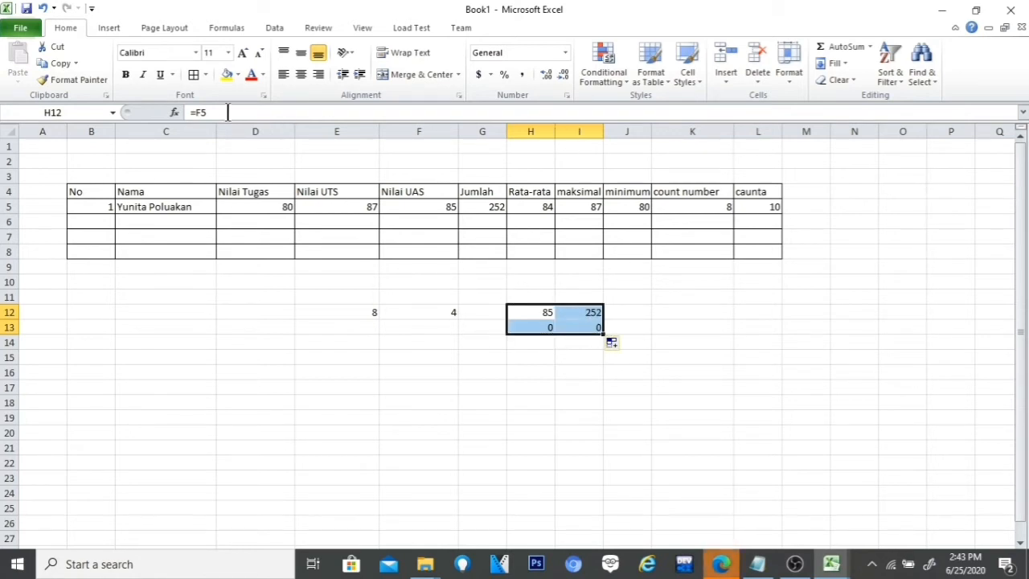
pyautogui.hotkey('ctrl', 'z')
pyautogui.hotkey('ctrl', 'z')
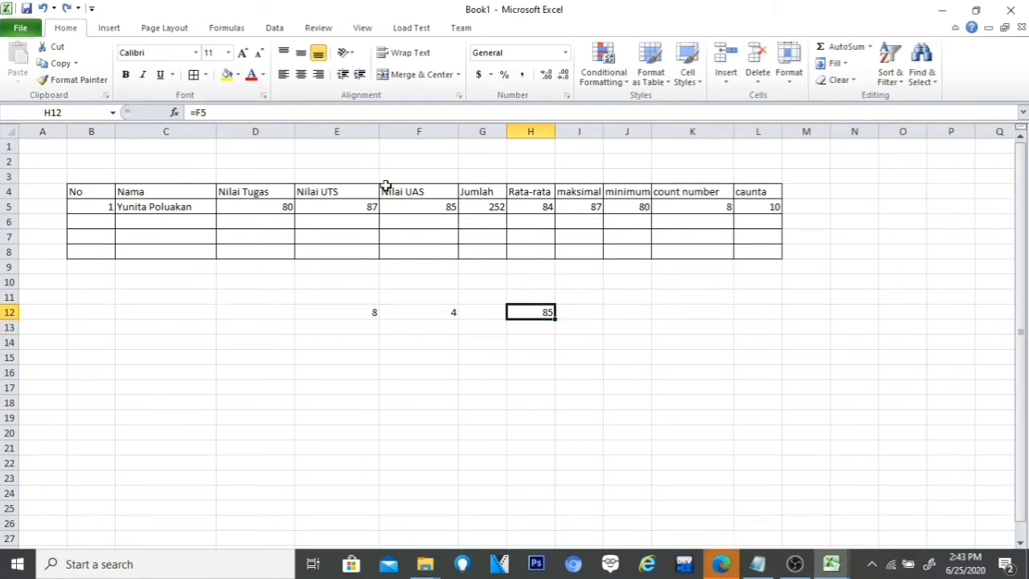
# Make the reference in cell H12 absolute, as =$F$5
pyautogui.click(194, 115)
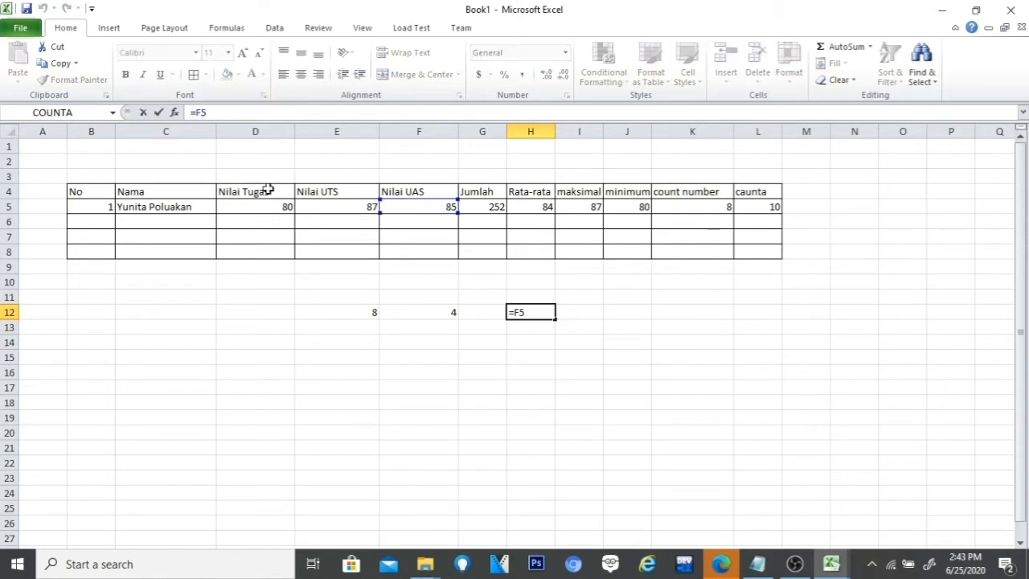
pyautogui.write('$F$')
pyautogui.press('Return')
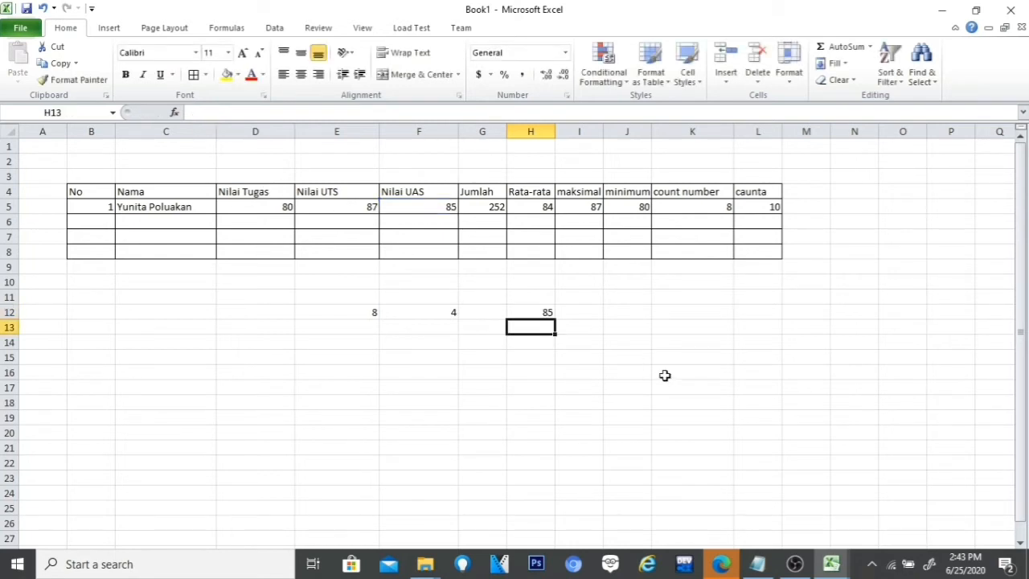
# Fill the absolute reference from H12 across the range H12:I13, and undo the fill
pyautogui.click(543, 313)
pyautogui.moveTo(553, 318); pyautogui.dragTo(602, 338)
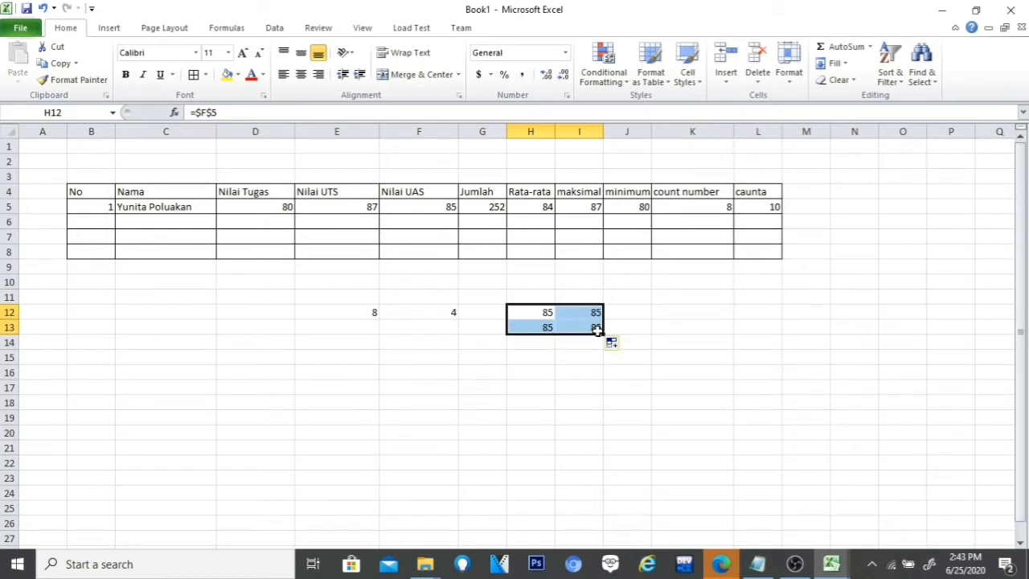
pyautogui.hotkey('ctrl', 'z')
pyautogui.hotkey('ctrl', 'z')
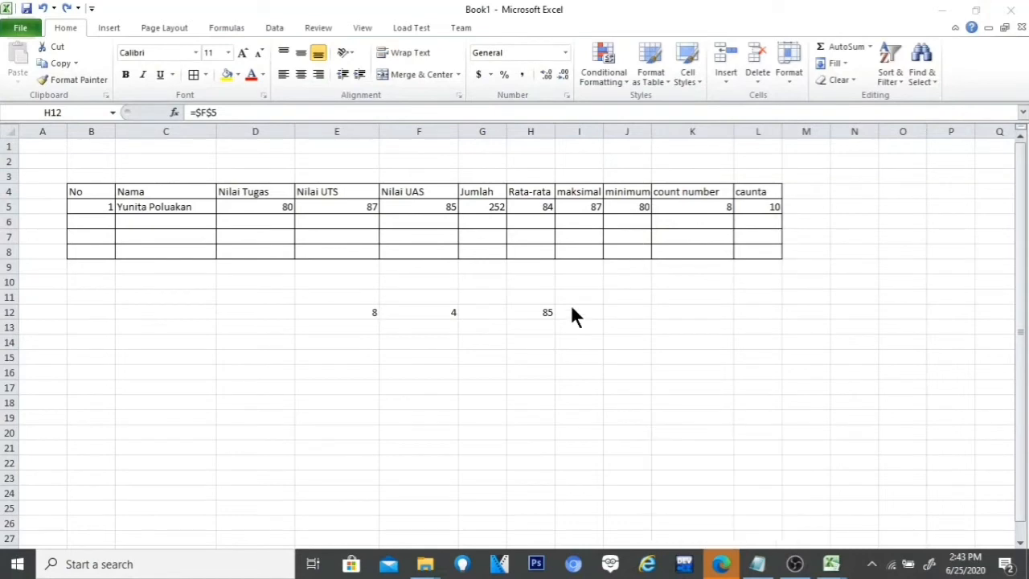
# Replace the formula in cell H12 with =F5+Sheet2!C4, referencing a cell on another worksheet
pyautogui.click(553, 312)
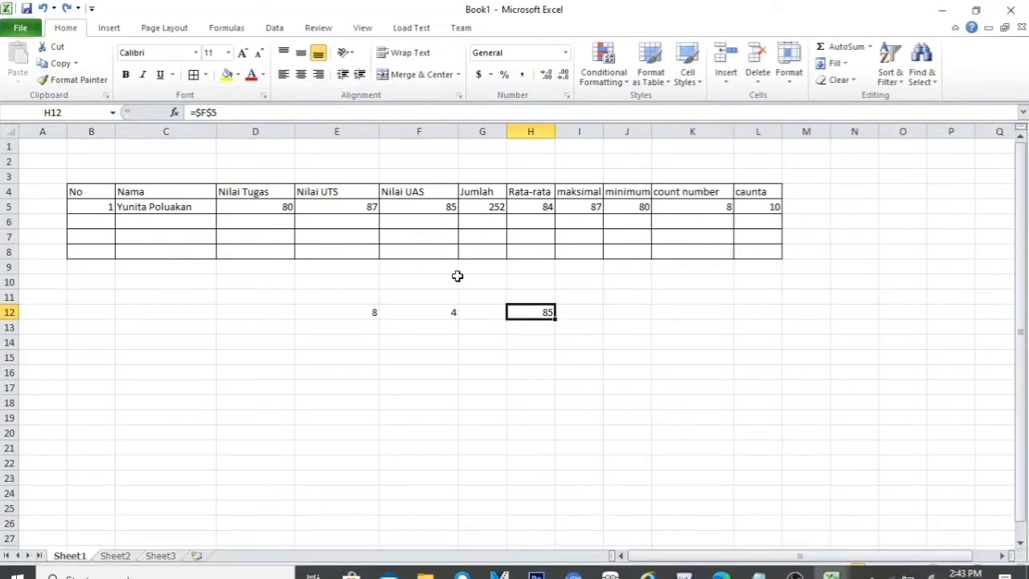
pyautogui.click(243, 113)
pyautogui.moveTo(218, 113); pyautogui.dragTo(191, 112)
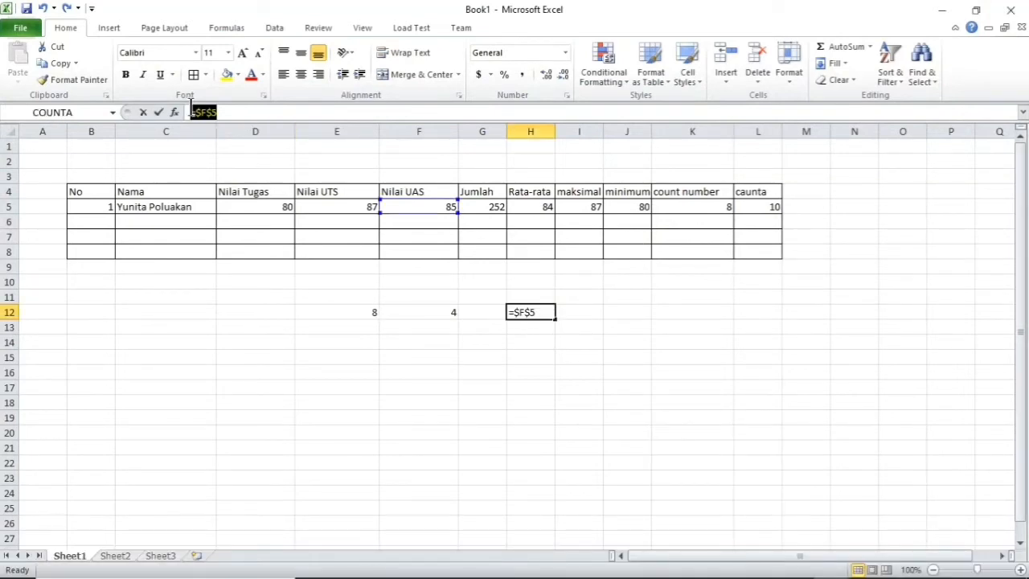
pyautogui.press('BackSpace')
pyautogui.write('=')
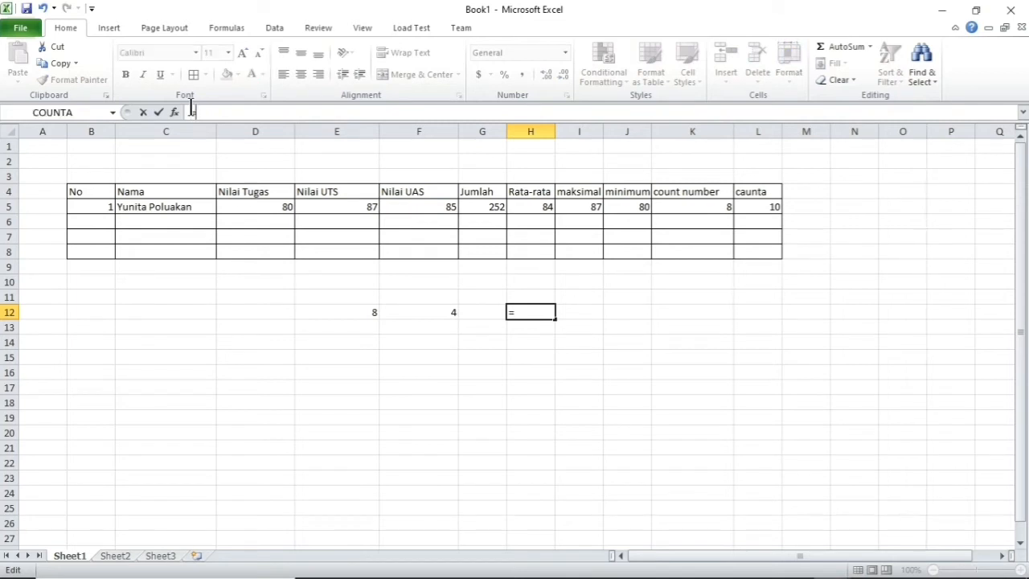
pyautogui.click(411, 206)
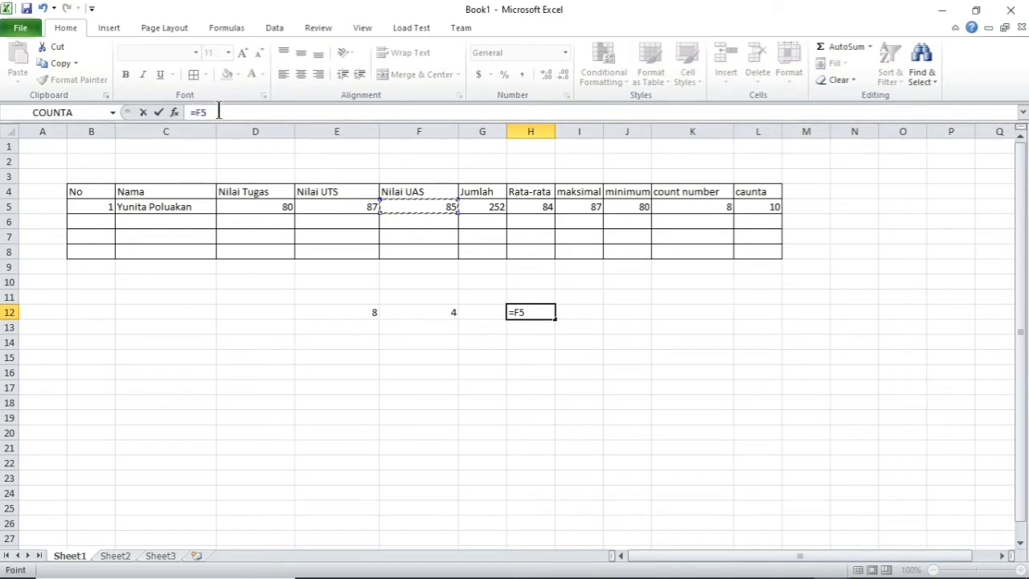
pyautogui.write('+')
pyautogui.click(121, 558)
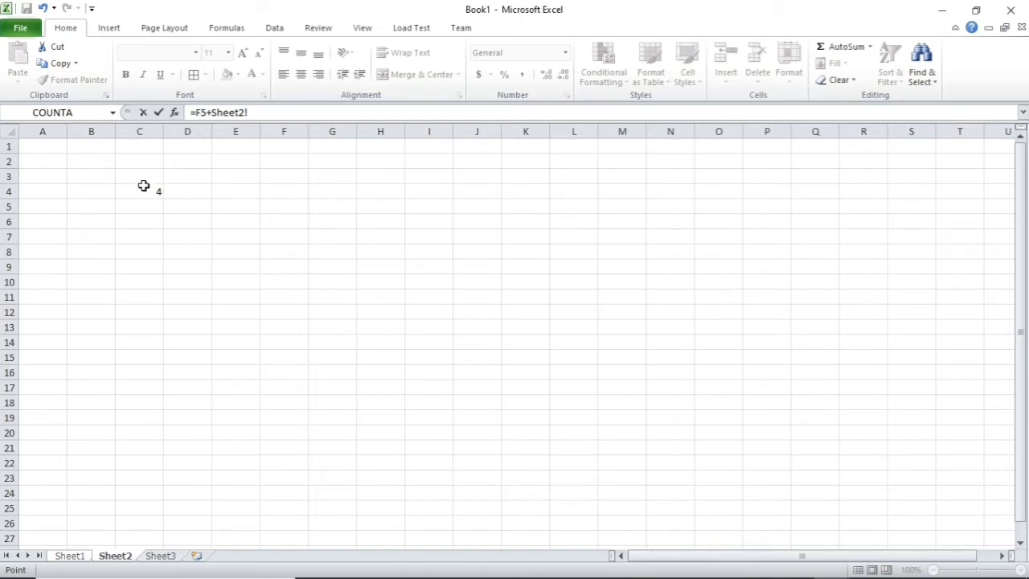
pyautogui.click(142, 190)
pyautogui.press('Return')
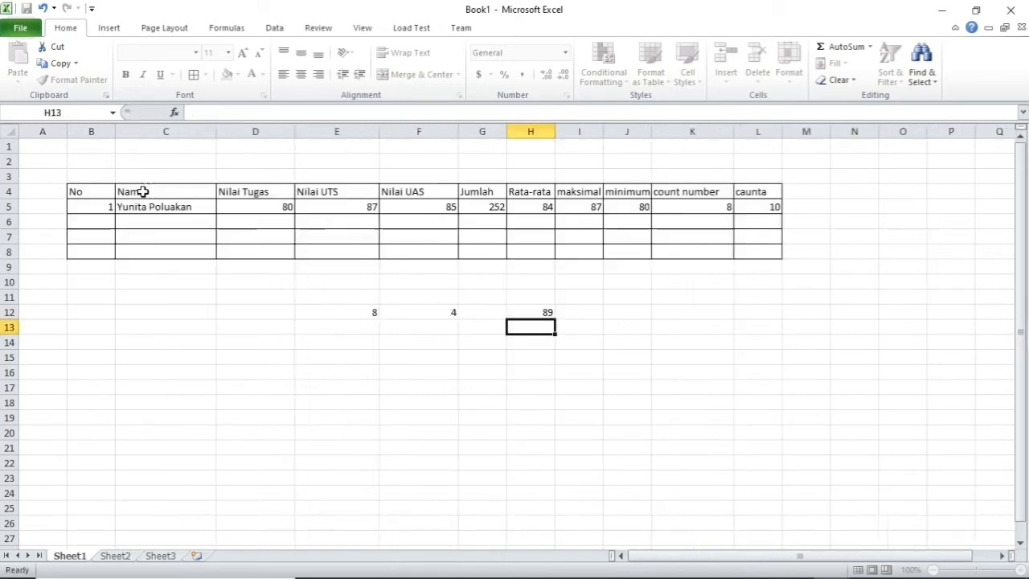
# Compare the formula in H12 with the referenced cell C4 on Sheet2, and return to Sheet1
pyautogui.click(543, 314)
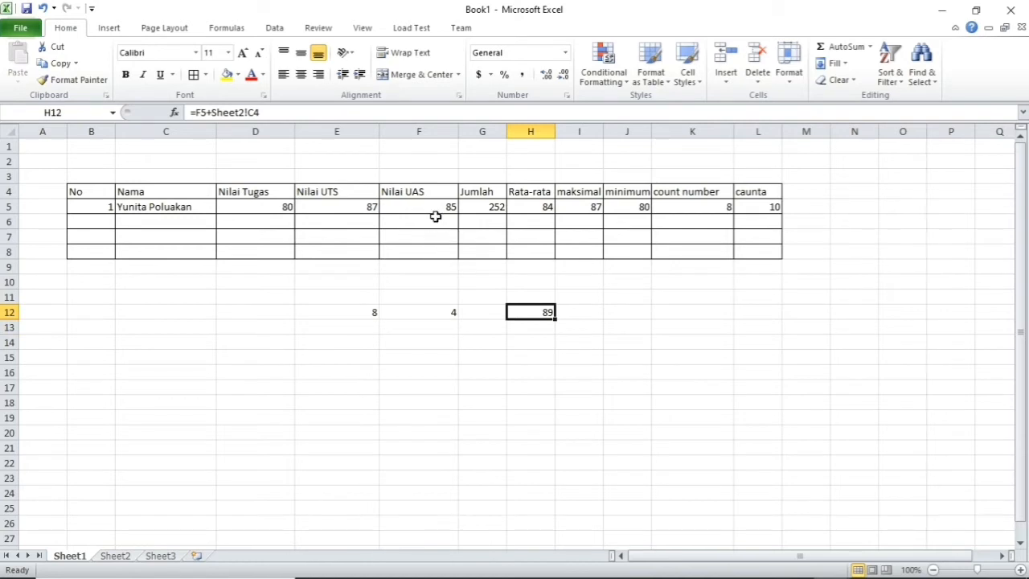
pyautogui.click(119, 556)
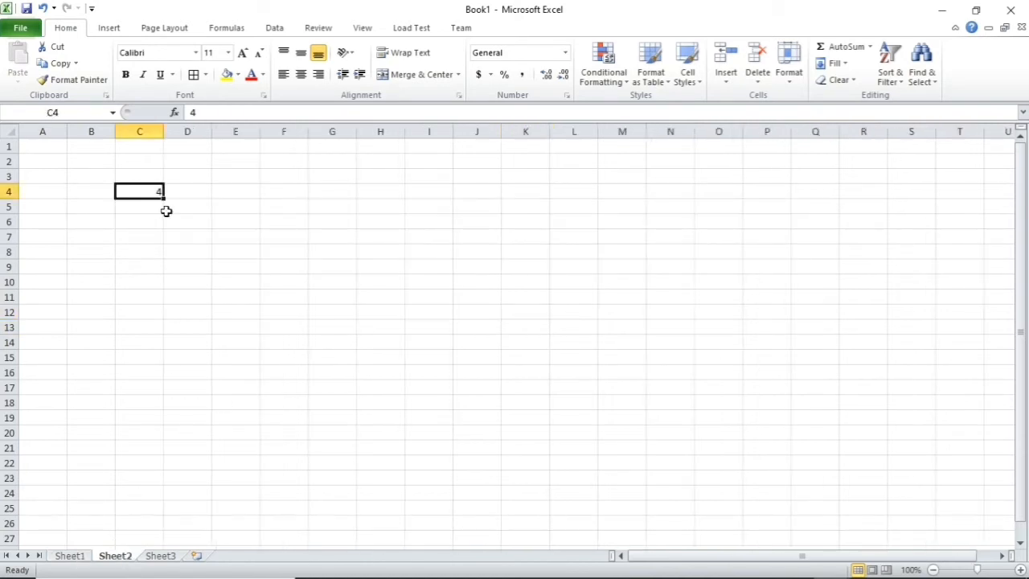
pyautogui.click(81, 557)
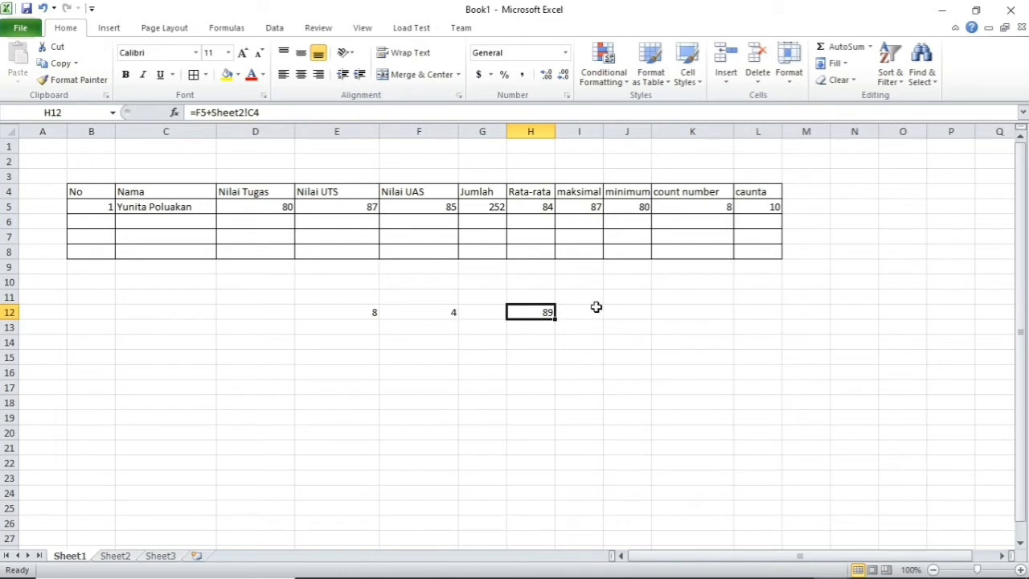
# Undo the last two formula changes in H12 and extend the formula to =F5+[Book2]Sheet1!$G$5, referencing the other workbook
pyautogui.hotkey('ctrl', 'z')
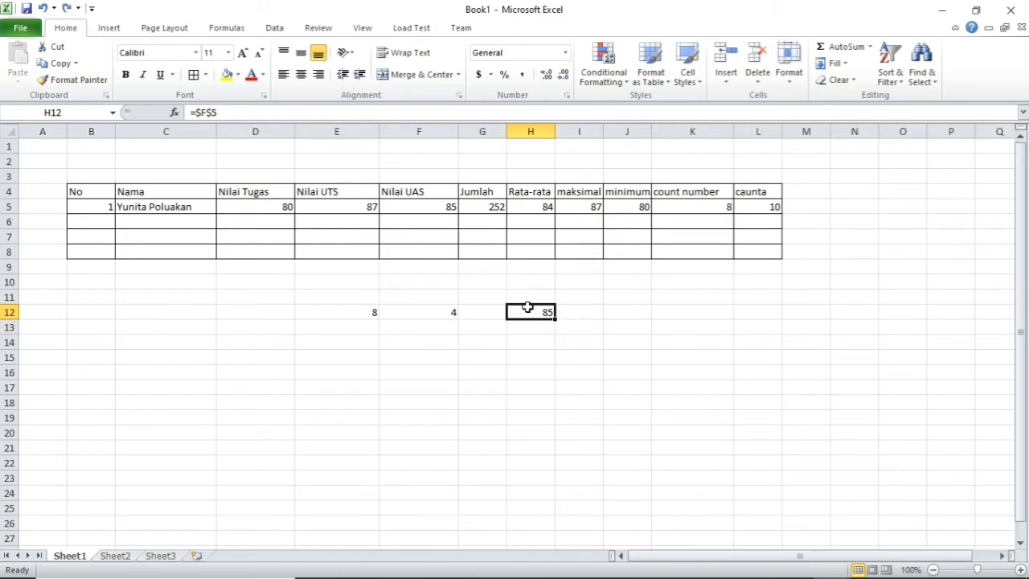
pyautogui.hotkey('ctrl', 'z')
pyautogui.click(245, 113)
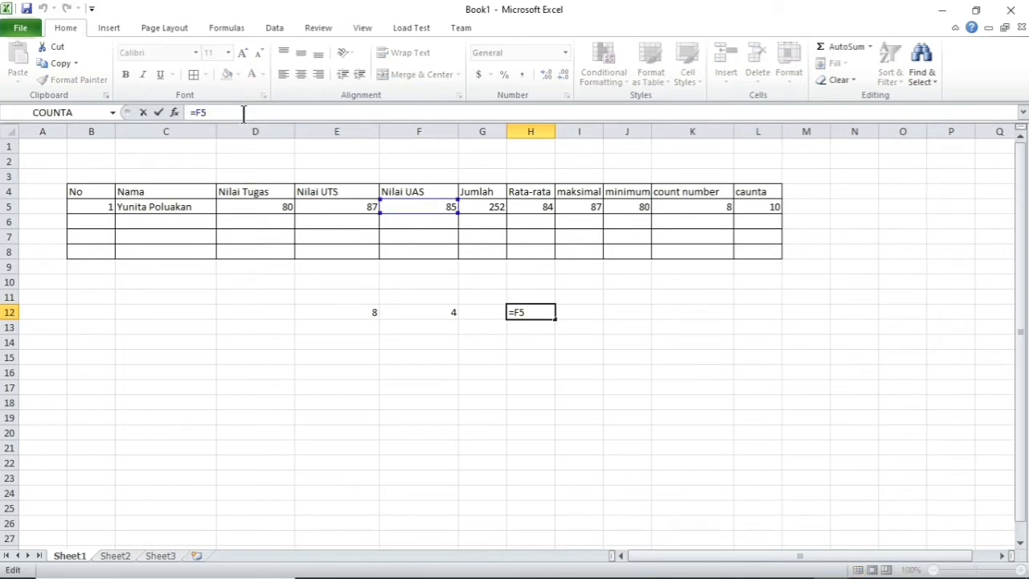
pyautogui.write('+')
pyautogui.moveTo(808, 572)
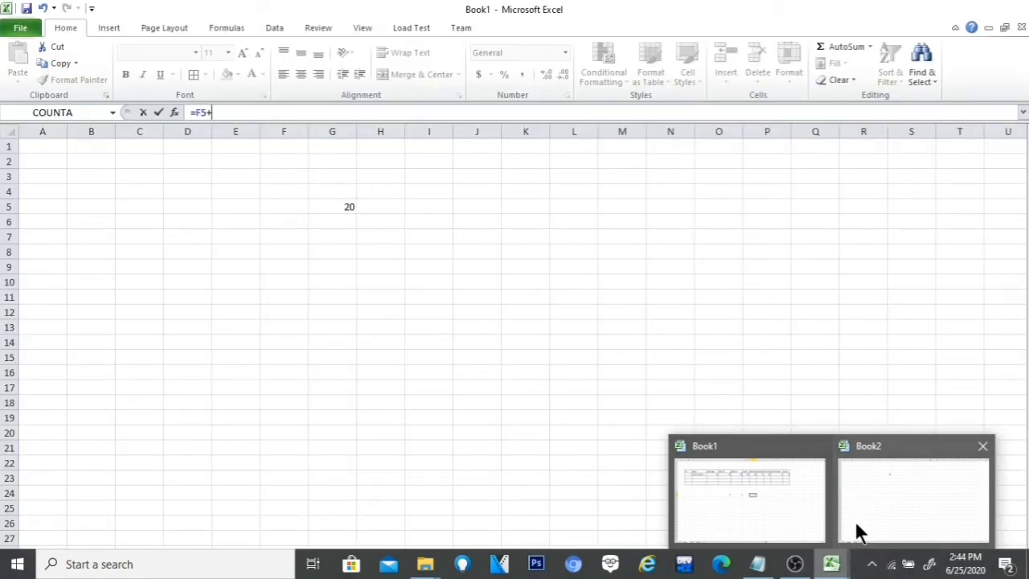
pyautogui.click(853, 521)
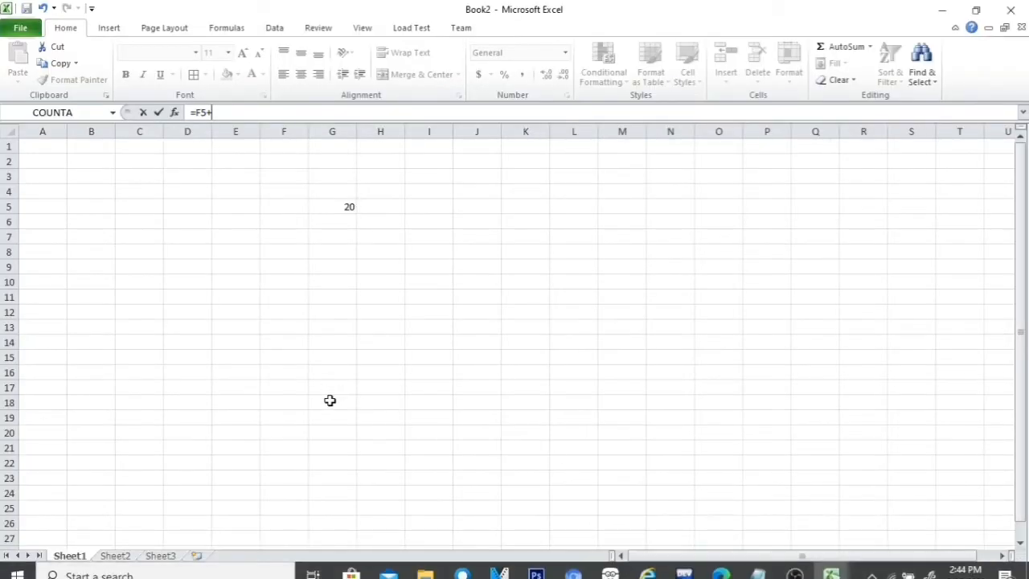
pyautogui.click(331, 207)
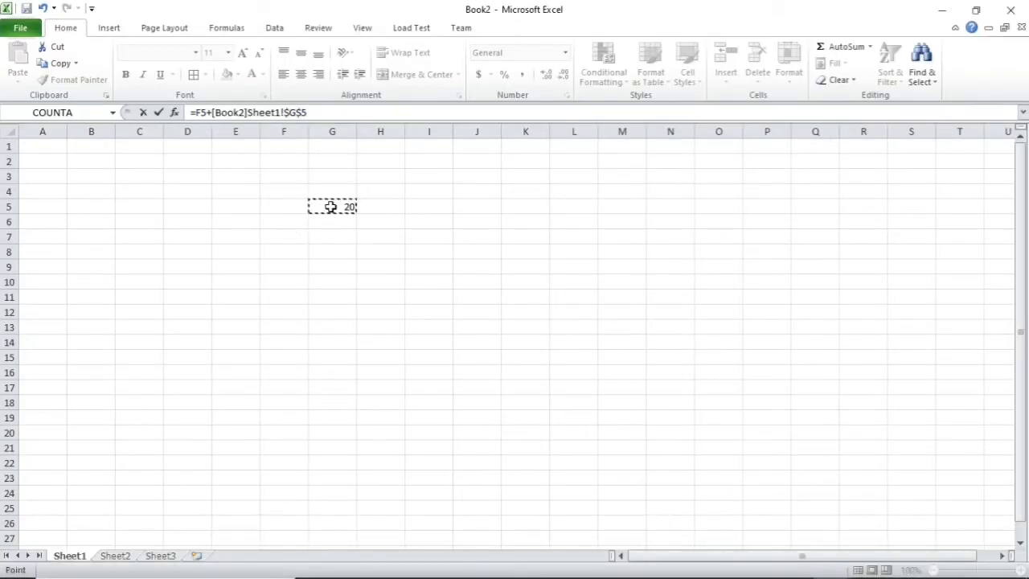
pyautogui.press('Return')
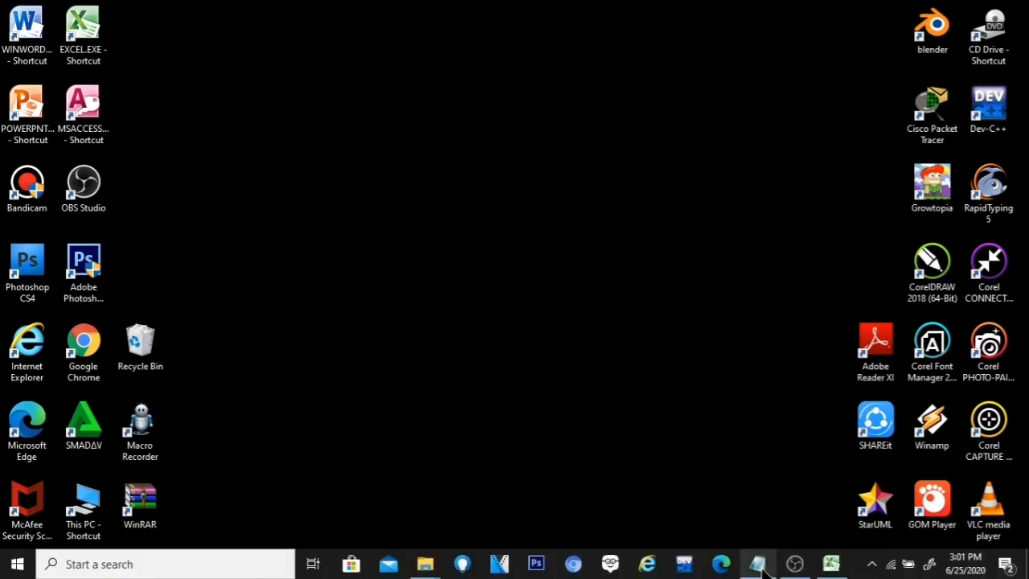
# Switch to Notepad to read the heading "4. Apply conditional logic in formulas", and return to Book1 in Excel
pyautogui.click(760, 564)
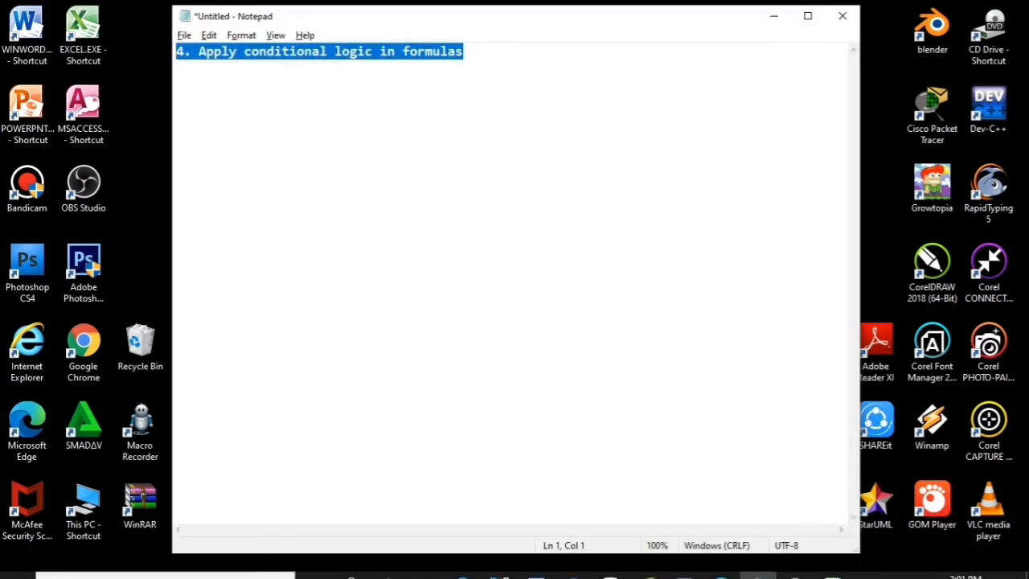
pyautogui.click(832, 564)
# Enter the formula =IF(D5>=70,"lulus","gagal") in cell E14
pyautogui.doubleClick(358, 338)
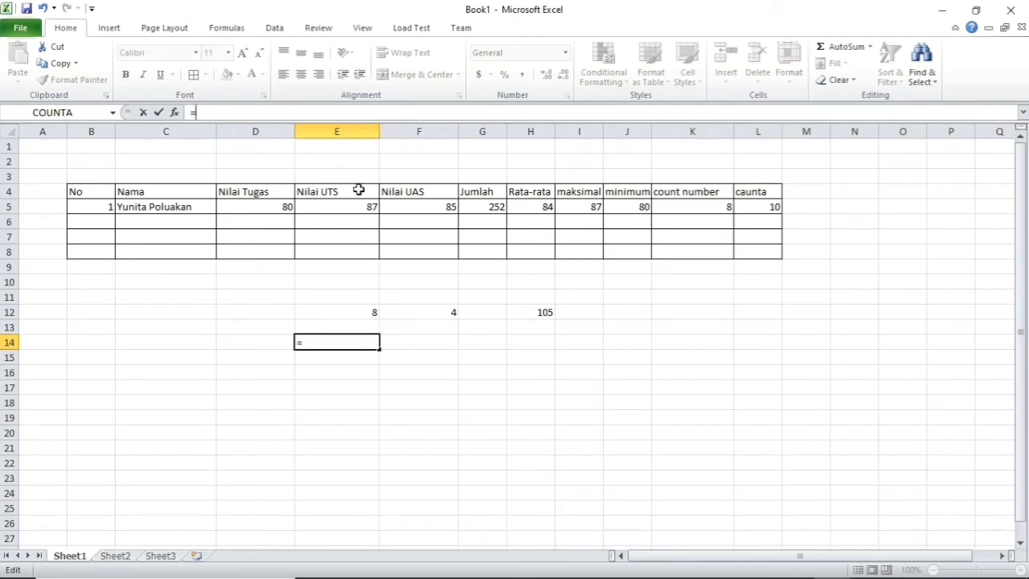
pyautogui.write('if(')
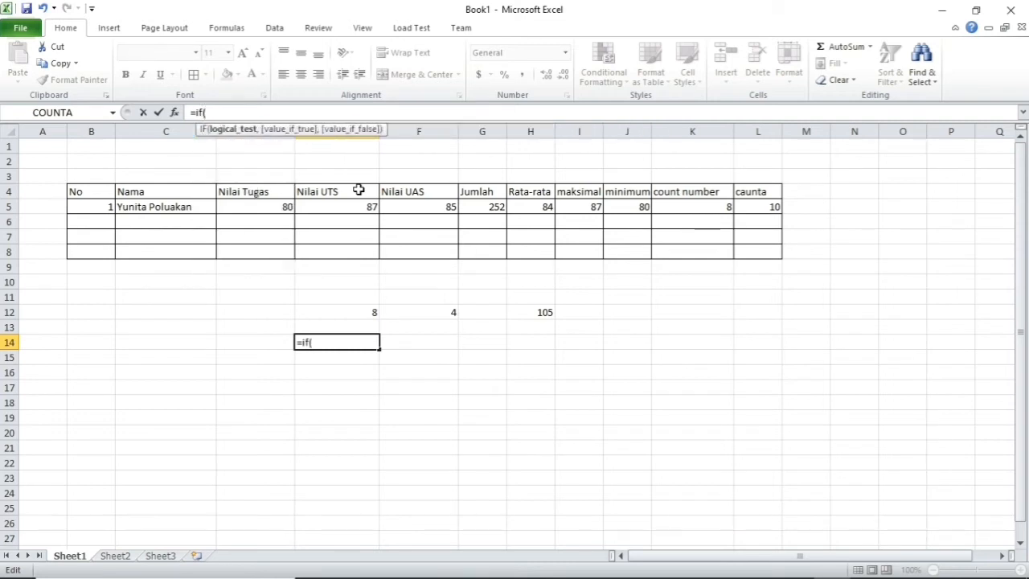
pyautogui.click(265, 207)
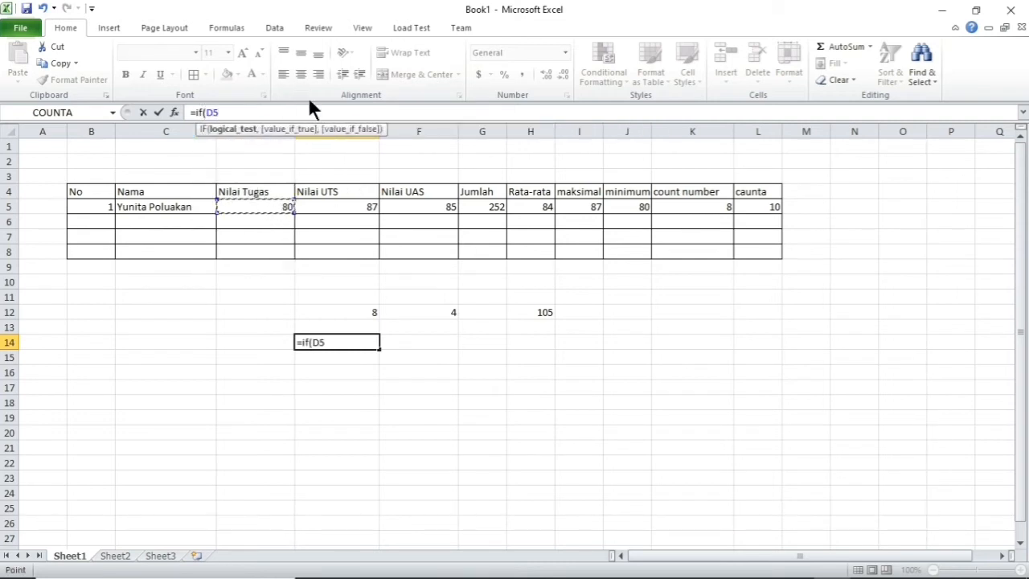
pyautogui.write('=70,')
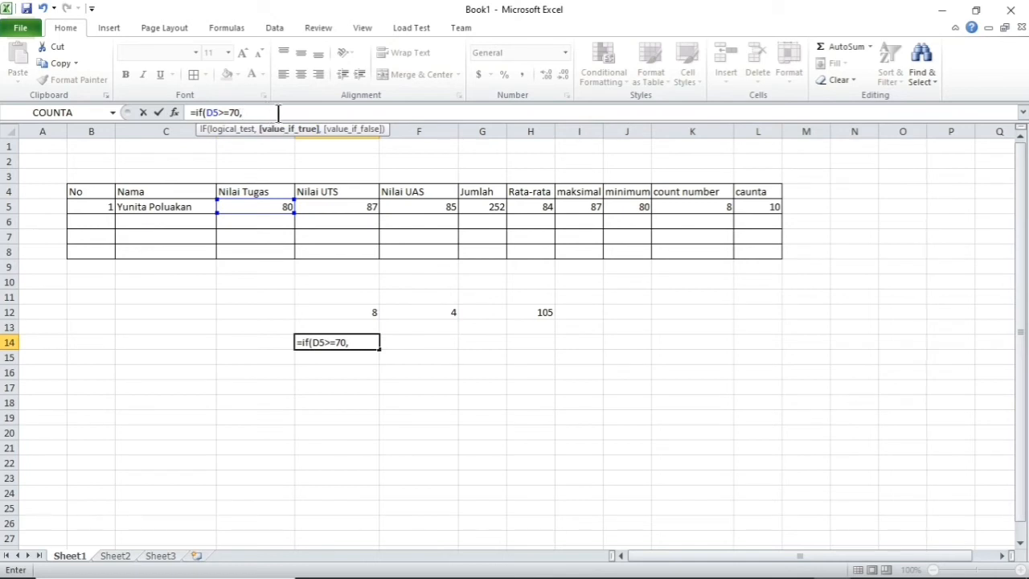
pyautogui.write('"lulus",')
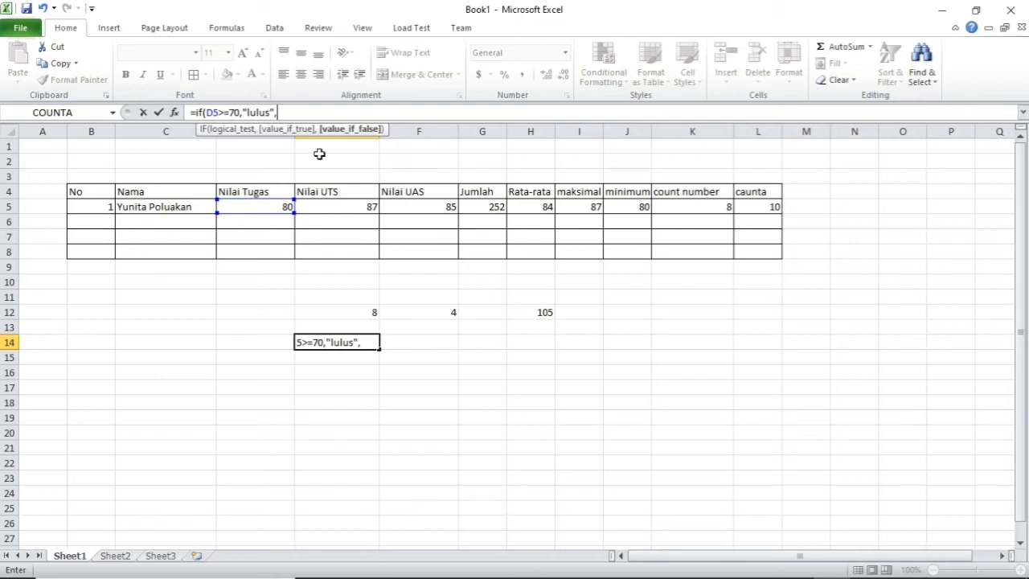
pyautogui.write('"gagal')
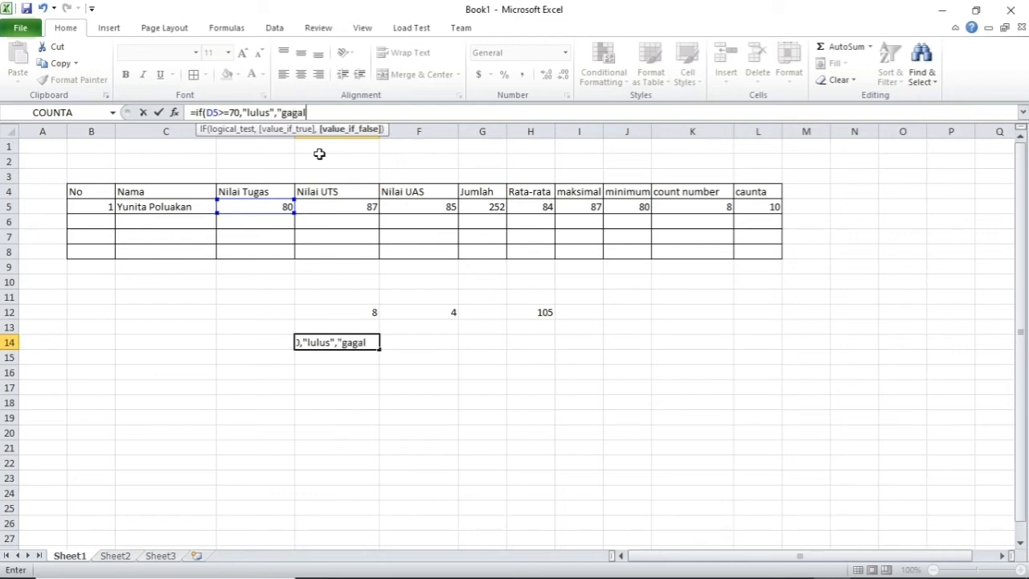
pyautogui.write('")')
pyautogui.press('Return')
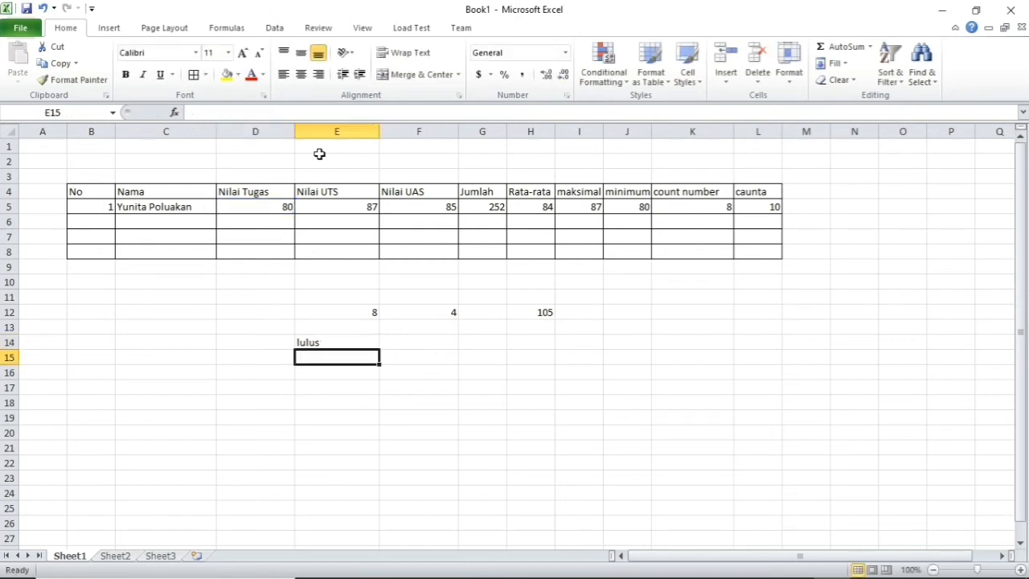
# Select cell E14 to review its IF formula, cancelling any replacement of the neighbouring cell's contents
pyautogui.click(337, 341)
pyautogui.moveTo(337, 340); pyautogui.dragTo(338, 350)
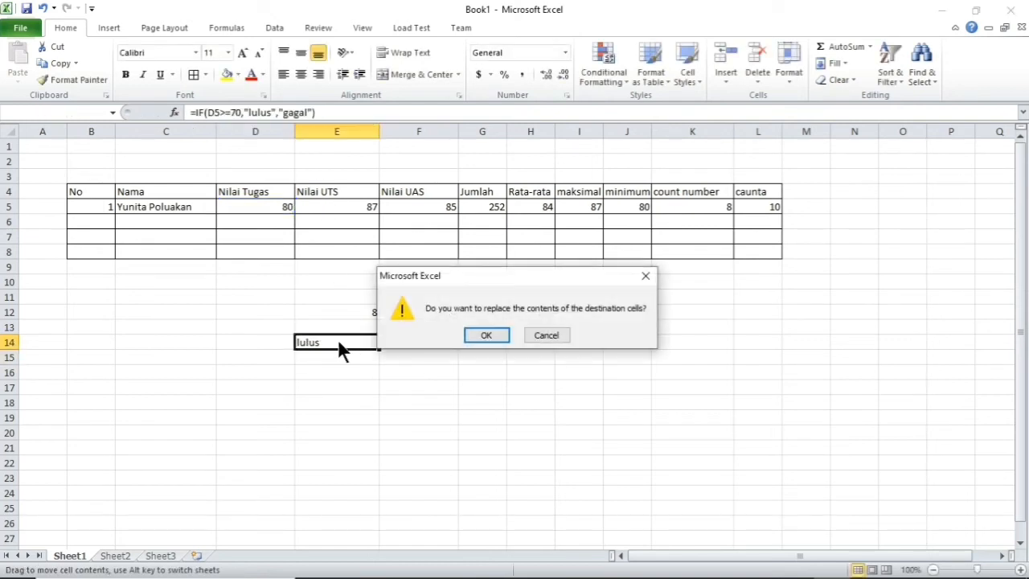
pyautogui.click(647, 278)
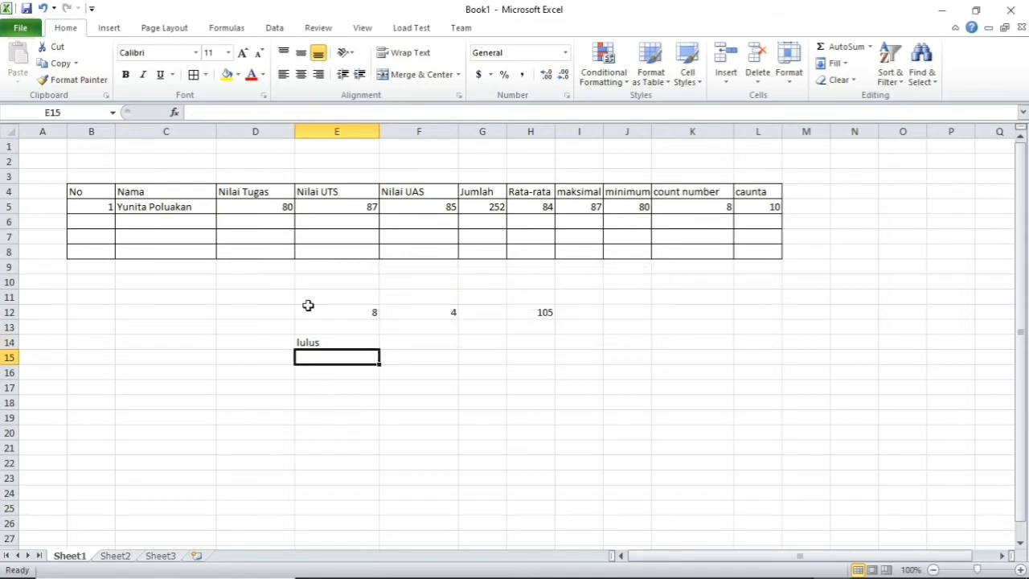
pyautogui.click(326, 344)
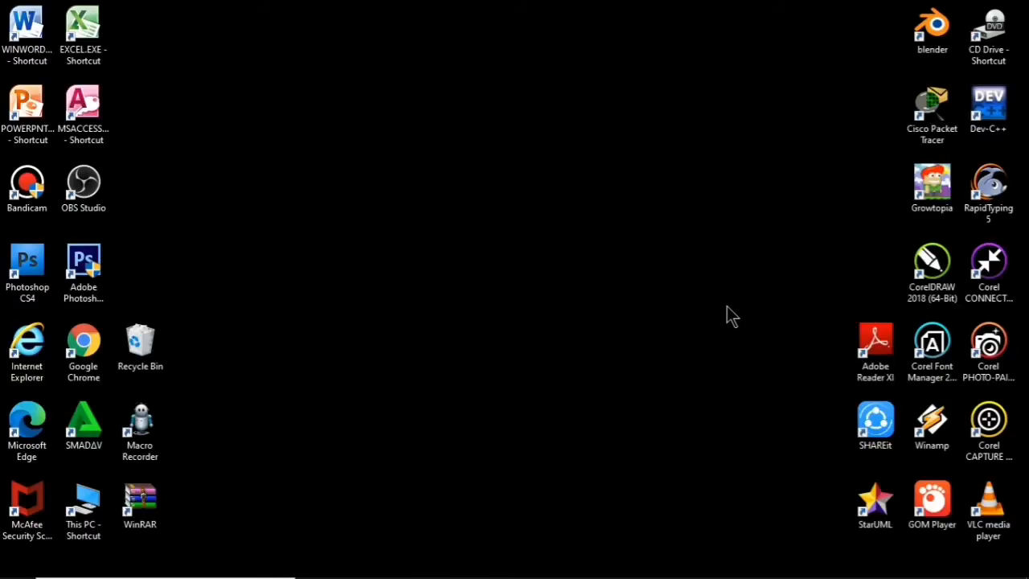
# Switch to Notepad to read the heading "5. Apply named ranges in formulas", and return to Book1 in Excel
pyautogui.click(758, 572)
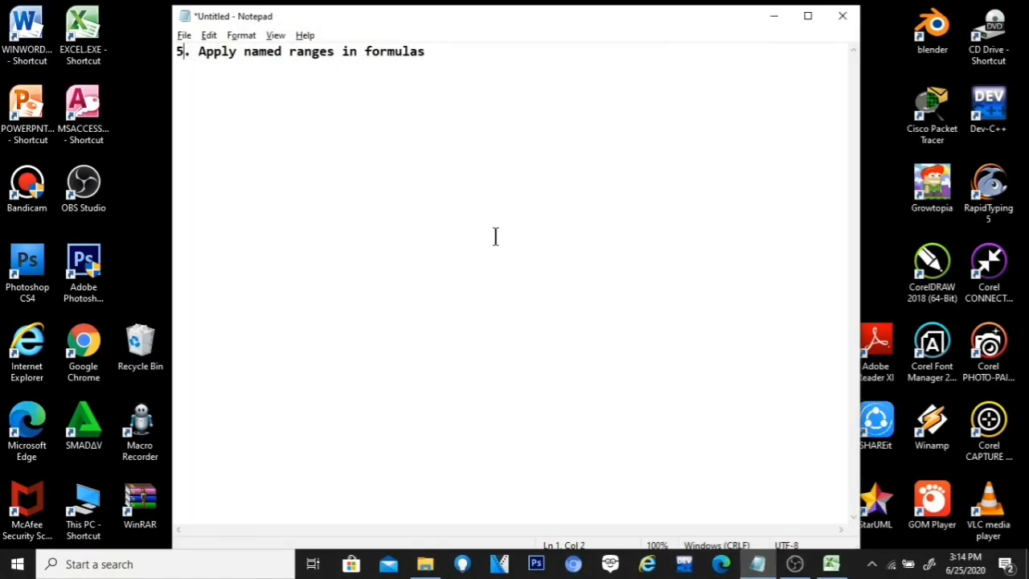
pyautogui.moveTo(460, 54); pyautogui.dragTo(174, 54)
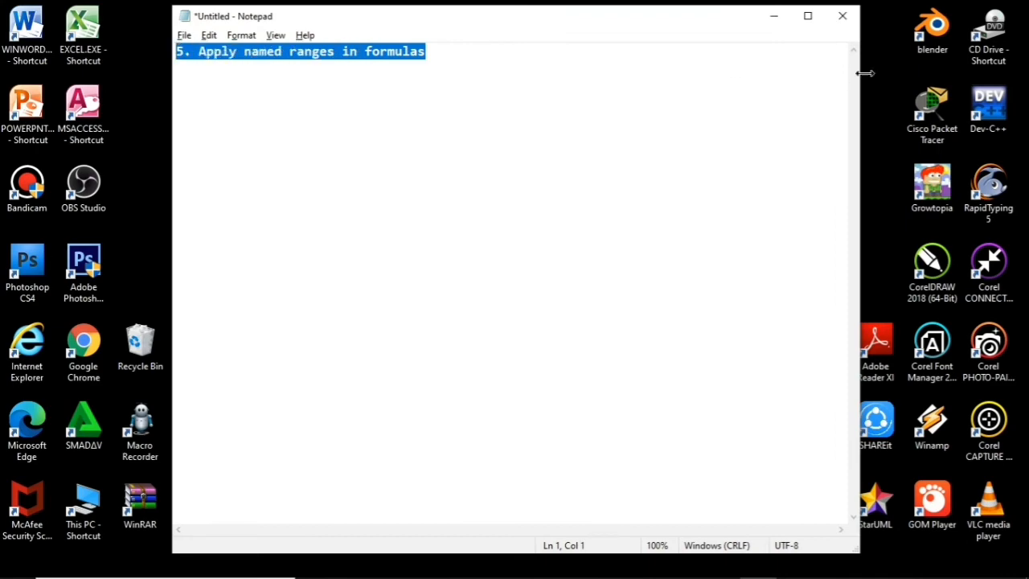
pyautogui.click(769, 19)
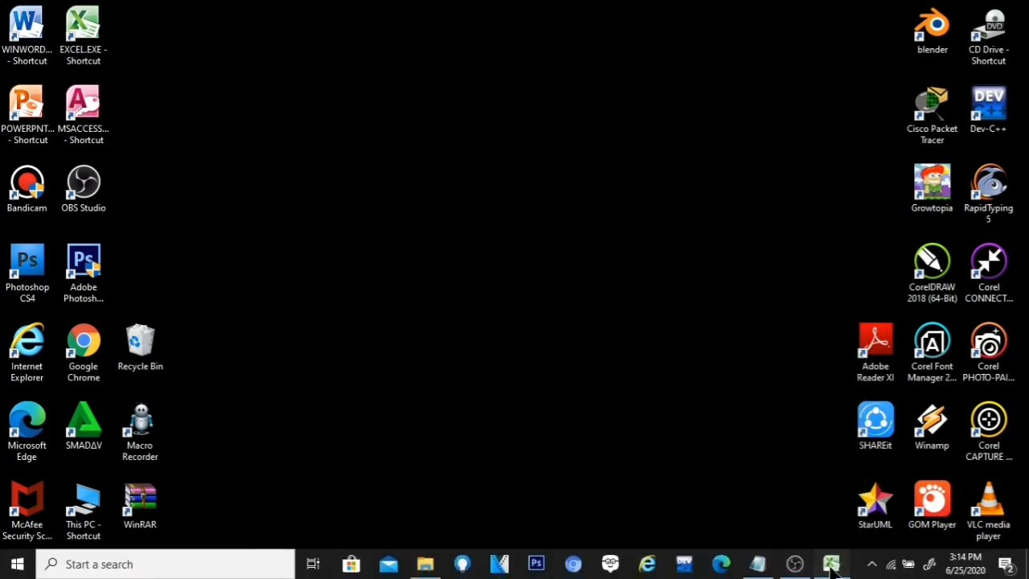
pyautogui.click(827, 565)
pyautogui.click(405, 253)
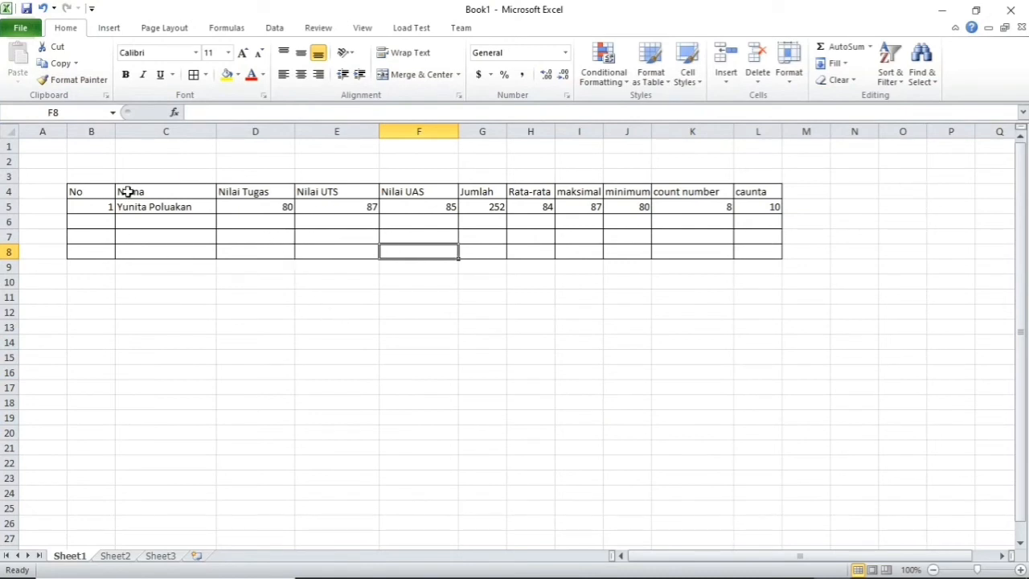
# Define the workbook-scoped name "table" for the Nama column range C4:C8 on Sheet1
pyautogui.moveTo(133, 190); pyautogui.dragTo(163, 245)
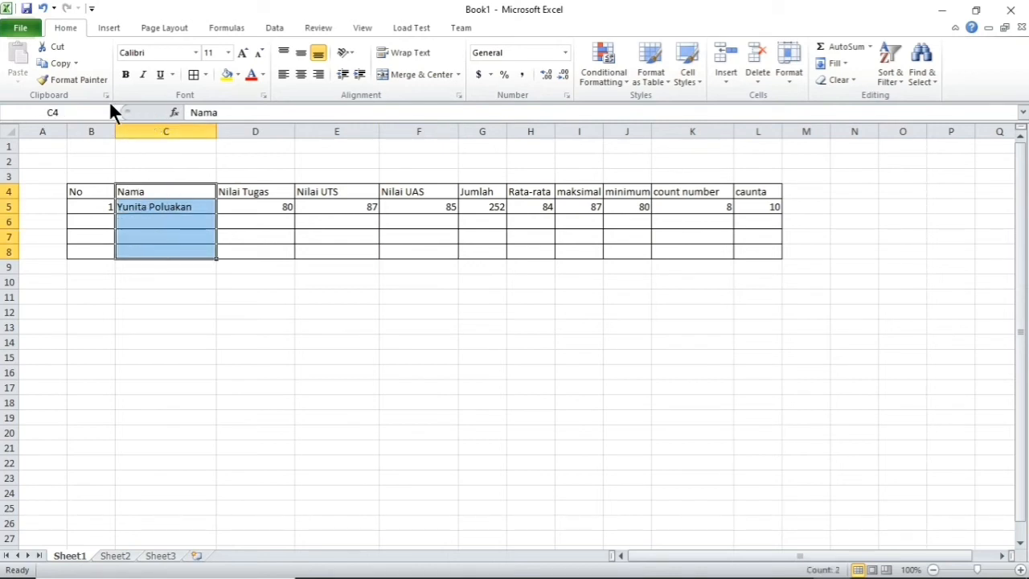
pyautogui.click(76, 112)
pyautogui.click(217, 26)
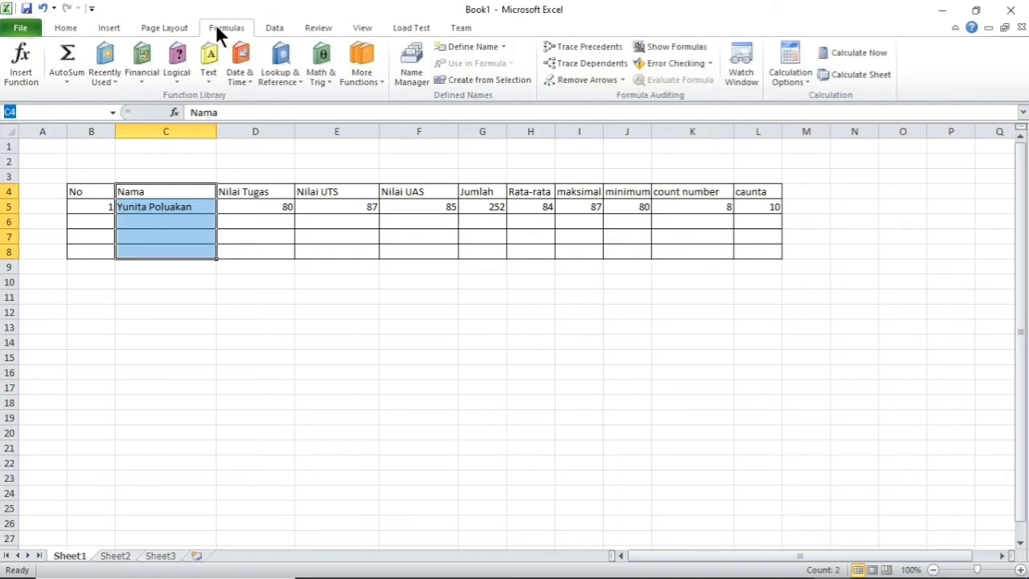
pyautogui.click(504, 46)
pyautogui.click(499, 63)
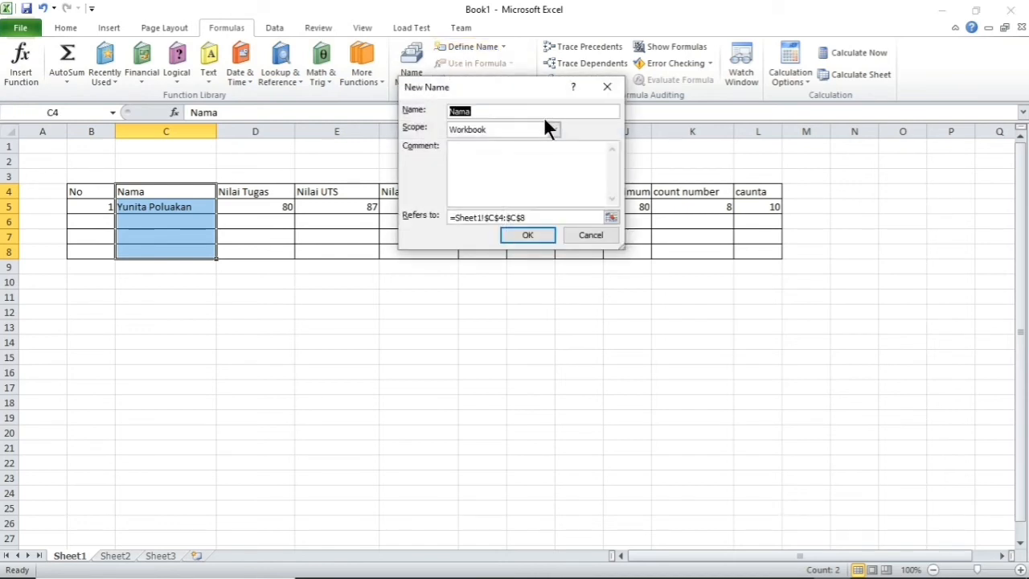
pyautogui.press('BackSpace')
pyautogui.write('table')
pyautogui.click(526, 235)
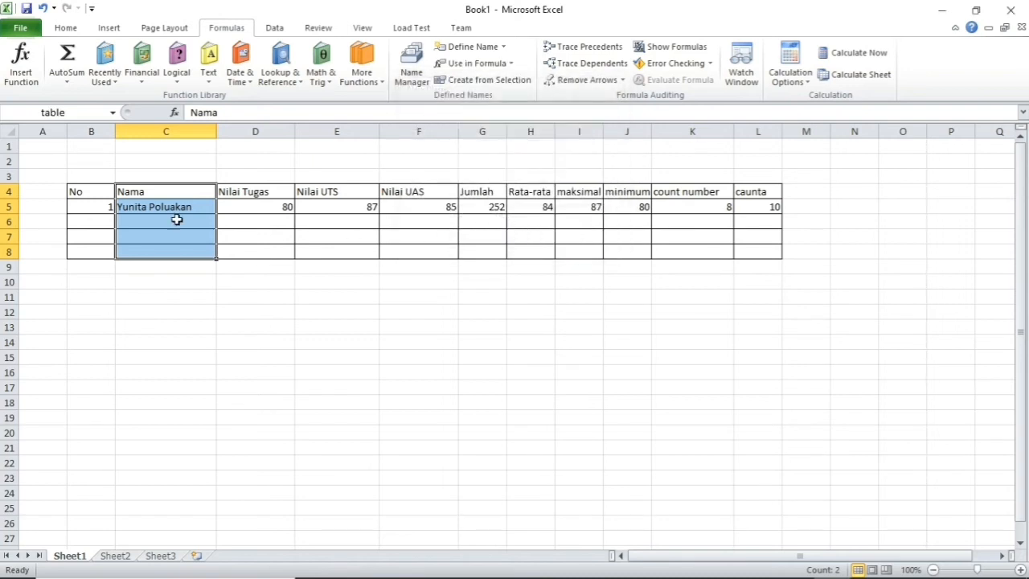
# Open the name "table" for editing in the Name Manager and examine its name, comment and reference without changing them
pyautogui.click(413, 72)
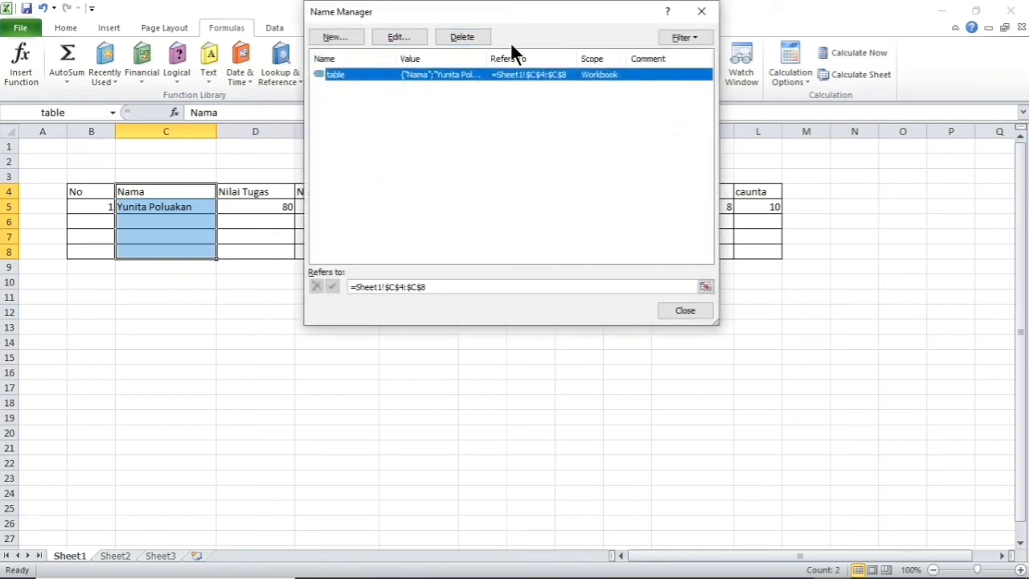
pyautogui.click(402, 36)
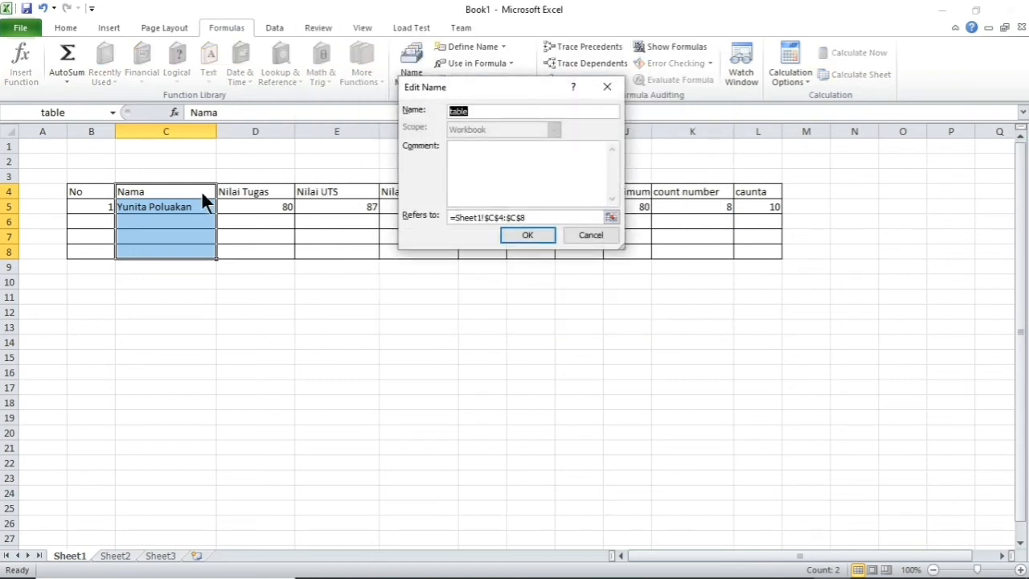
pyautogui.click(540, 217)
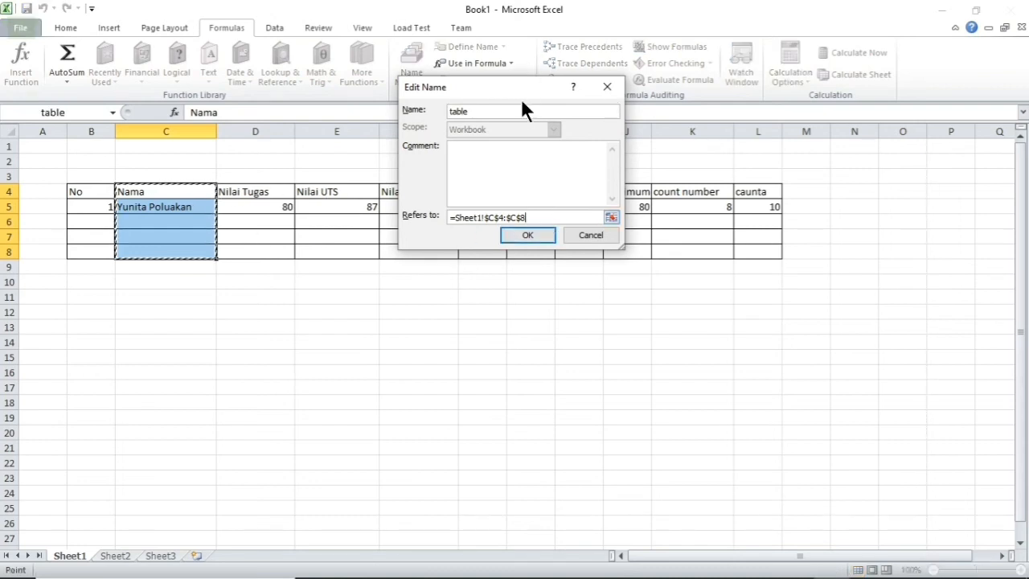
pyautogui.click(487, 152)
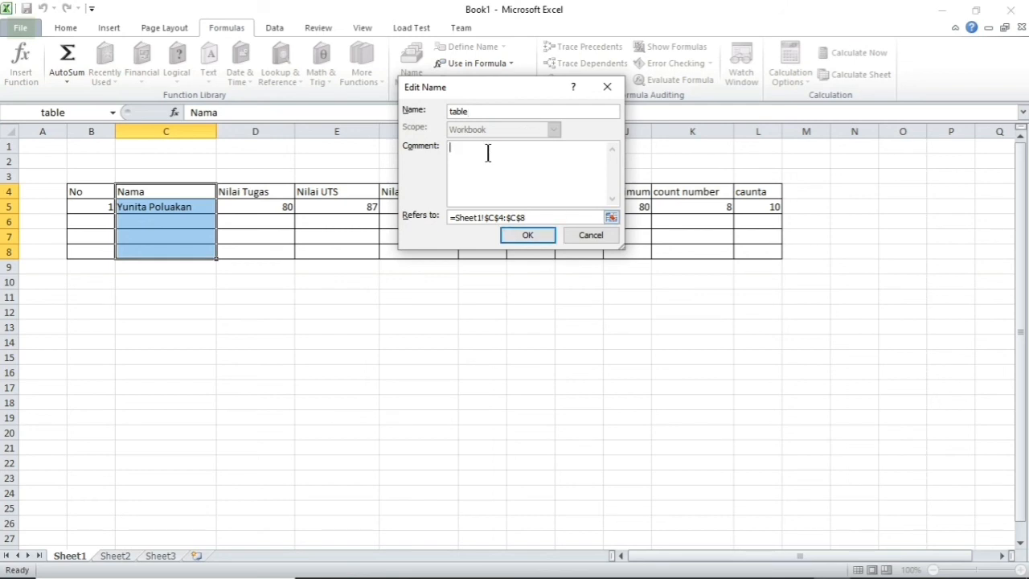
pyautogui.doubleClick(470, 111)
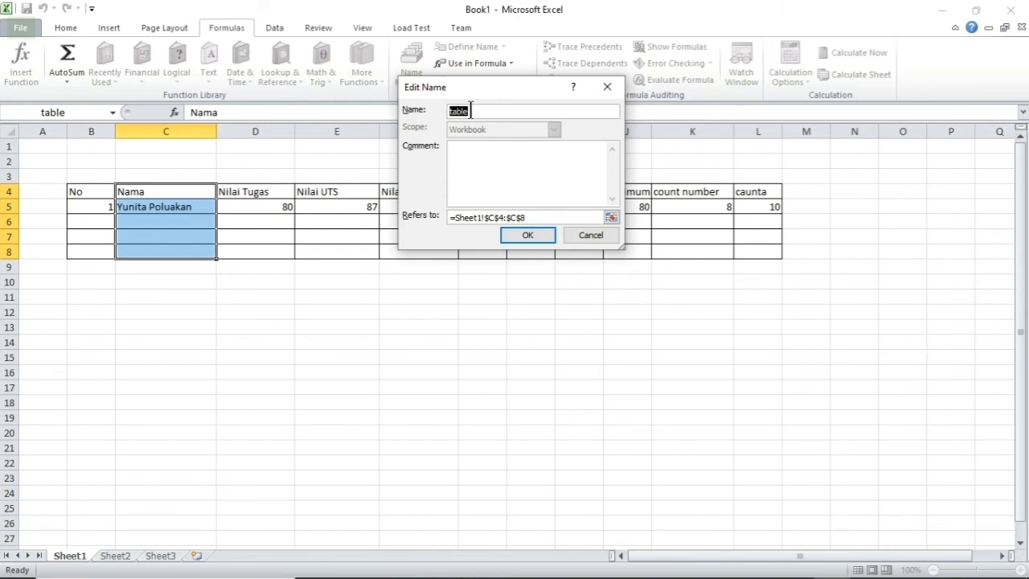
pyautogui.click(527, 235)
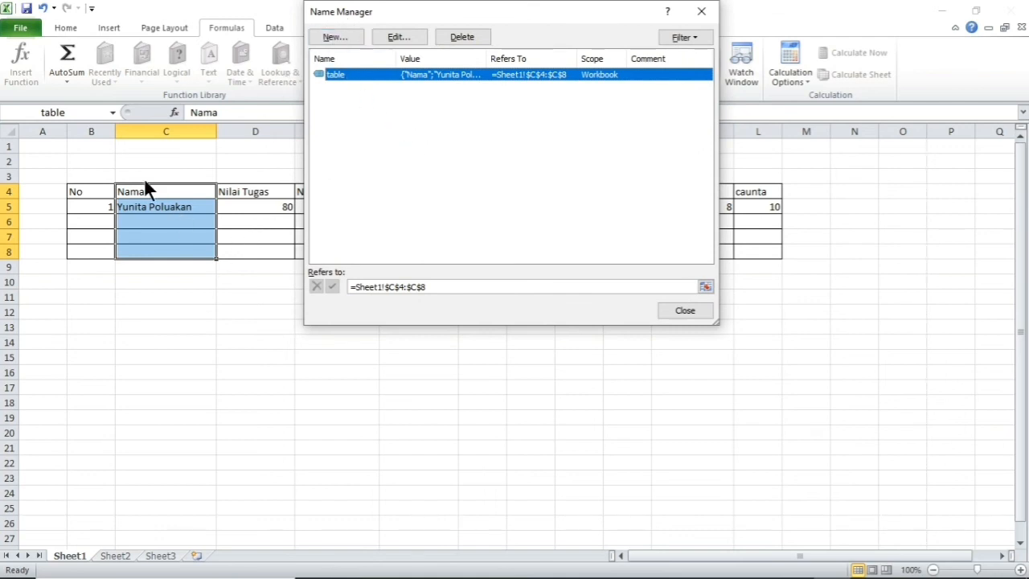
# Delete the defined name "table" and close the Name Manager
pyautogui.click(456, 37)
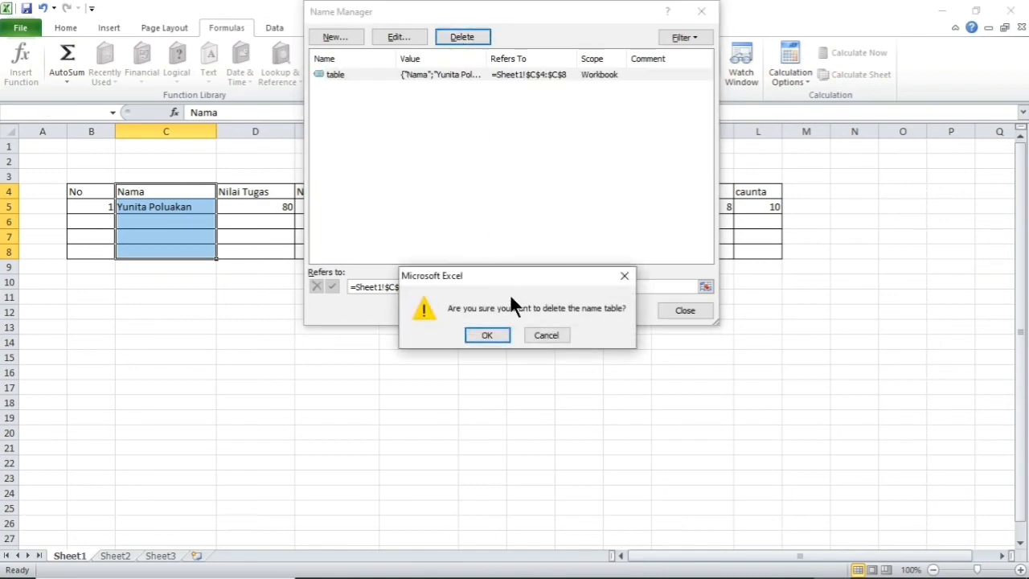
pyautogui.click(487, 335)
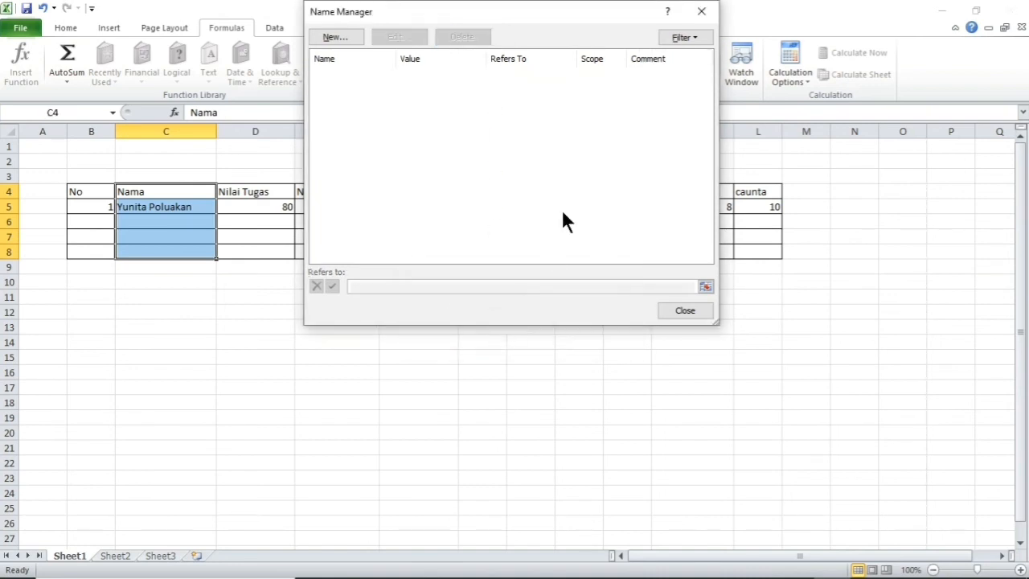
pyautogui.click(702, 11)
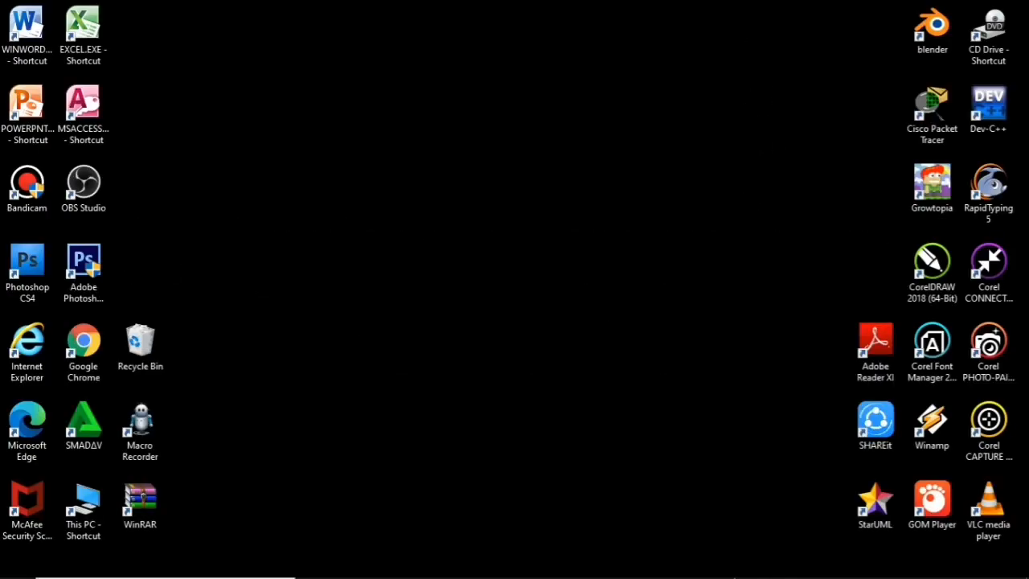
# Switch to Notepad to read the heading "6. Apply cell ranges in formulas", and return to Book1 in Excel
pyautogui.moveTo(734, 577)
pyautogui.click(764, 566)
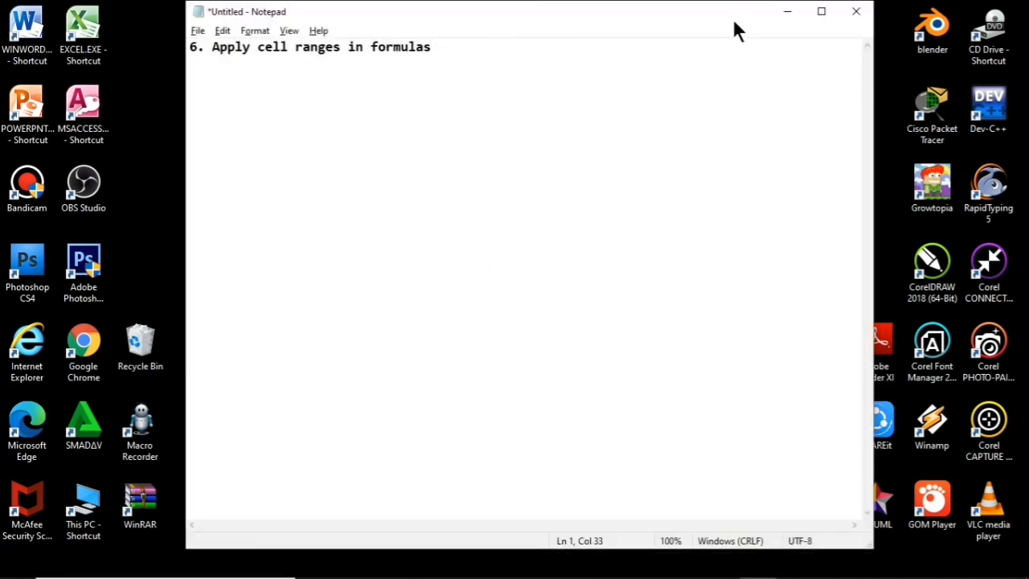
pyautogui.click(786, 12)
pyautogui.click(831, 565)
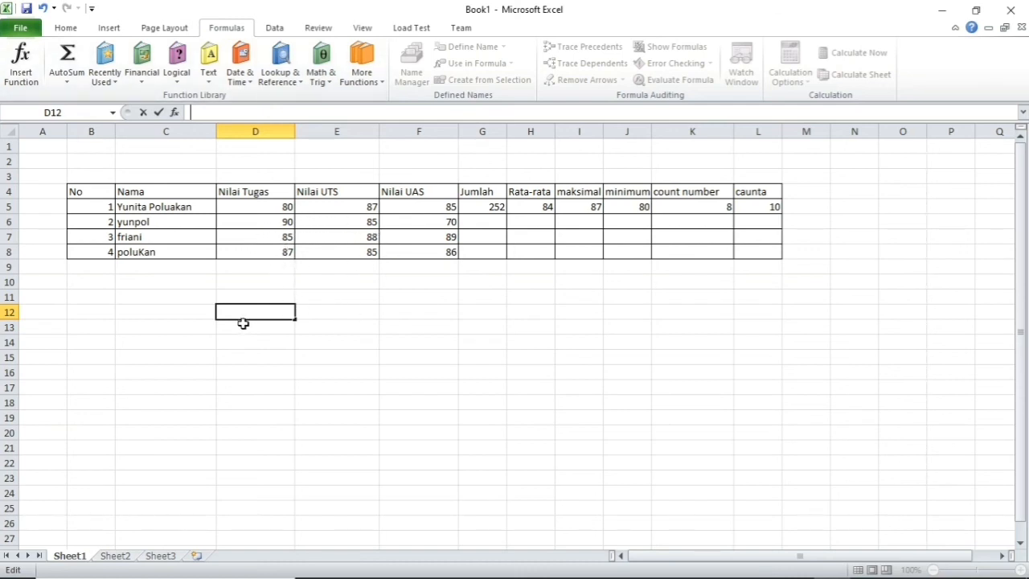
# Enter the formula =SUM(D5:E8) in cell D12 to add the Nilai Tugas and Nilai UTS scores of all four students
pyautogui.write('=sum')
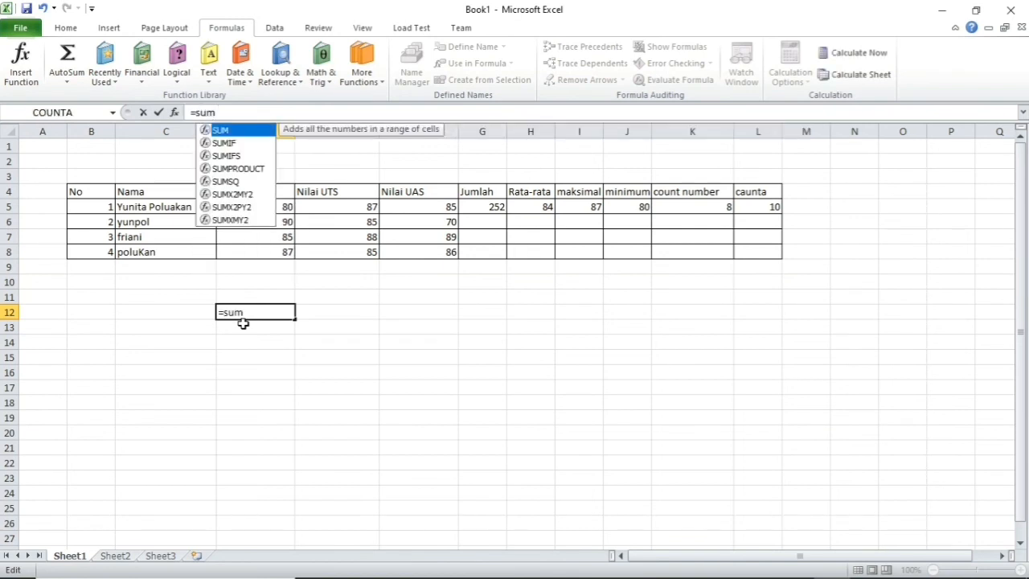
pyautogui.write('(')
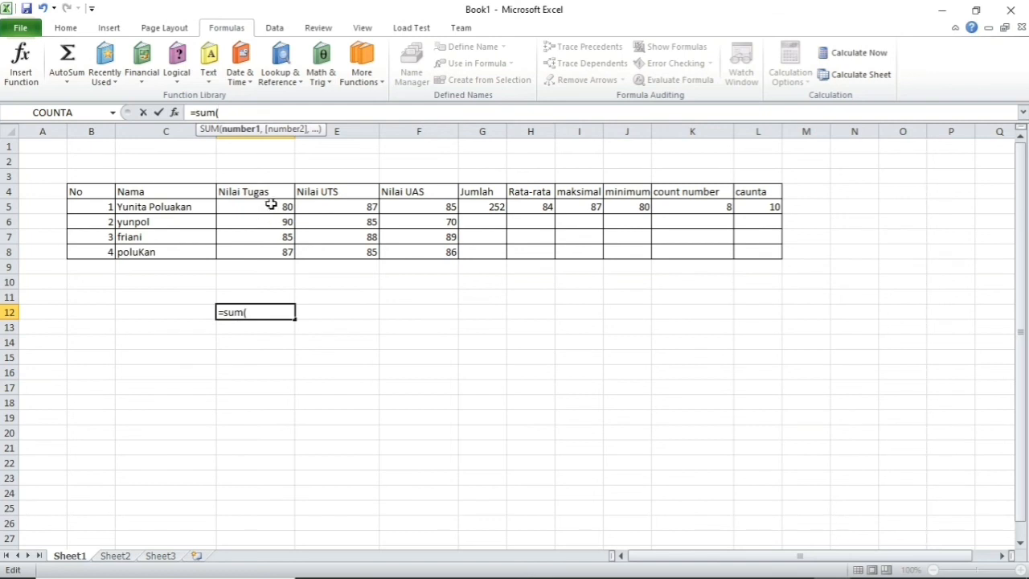
pyautogui.click(231, 206)
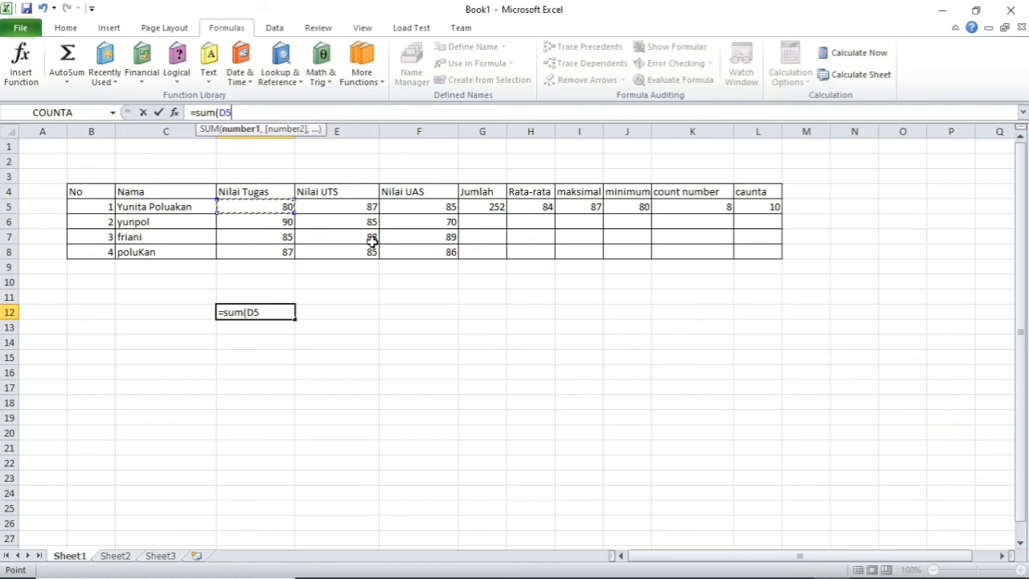
pyautogui.press('F8')
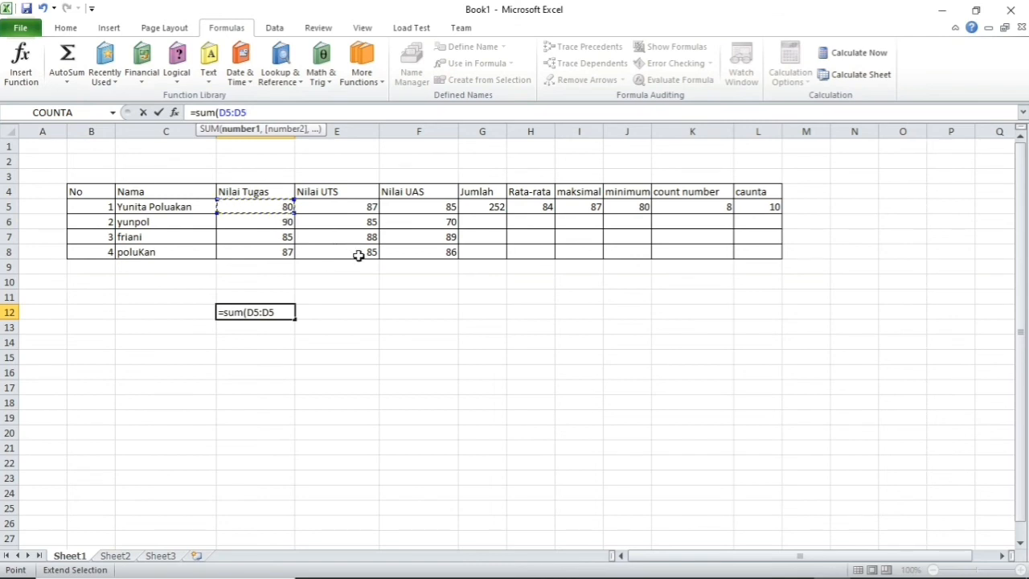
pyautogui.click(358, 255)
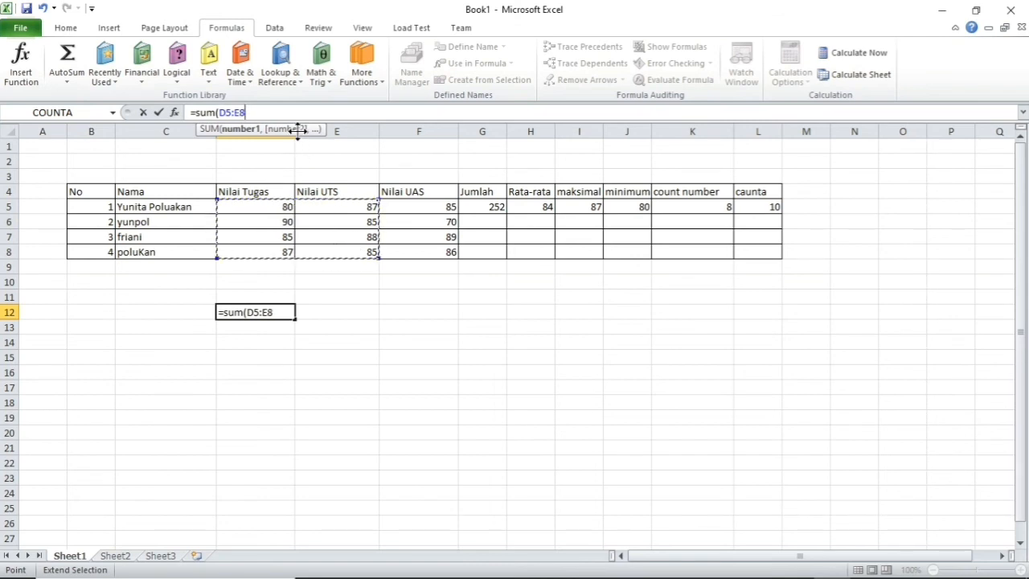
pyautogui.write(')')
pyautogui.press('Return')
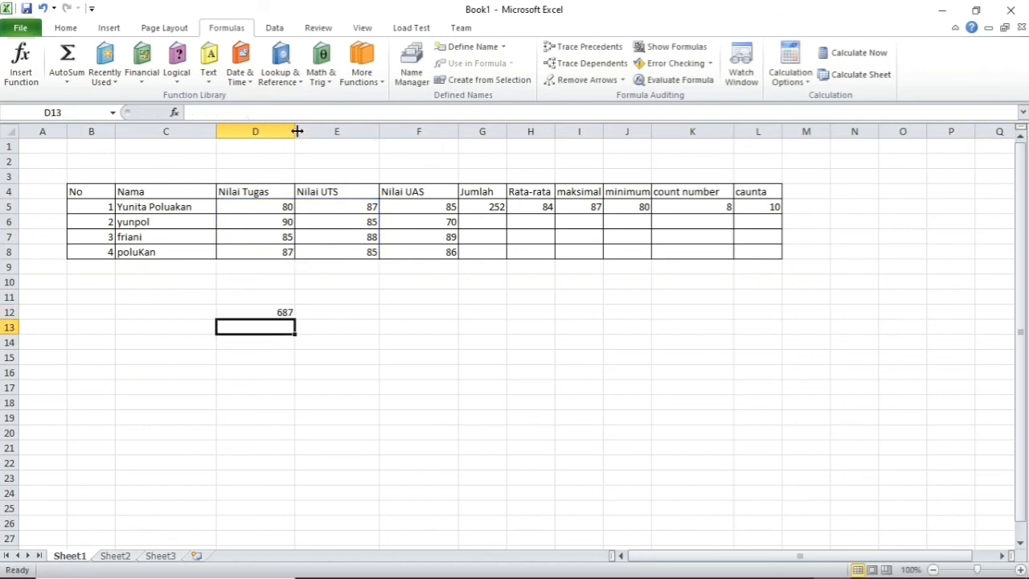
# Make the range in D12's sum formula absolute, so it reads =SUM($D$5:$E$8)
pyautogui.click(293, 312)
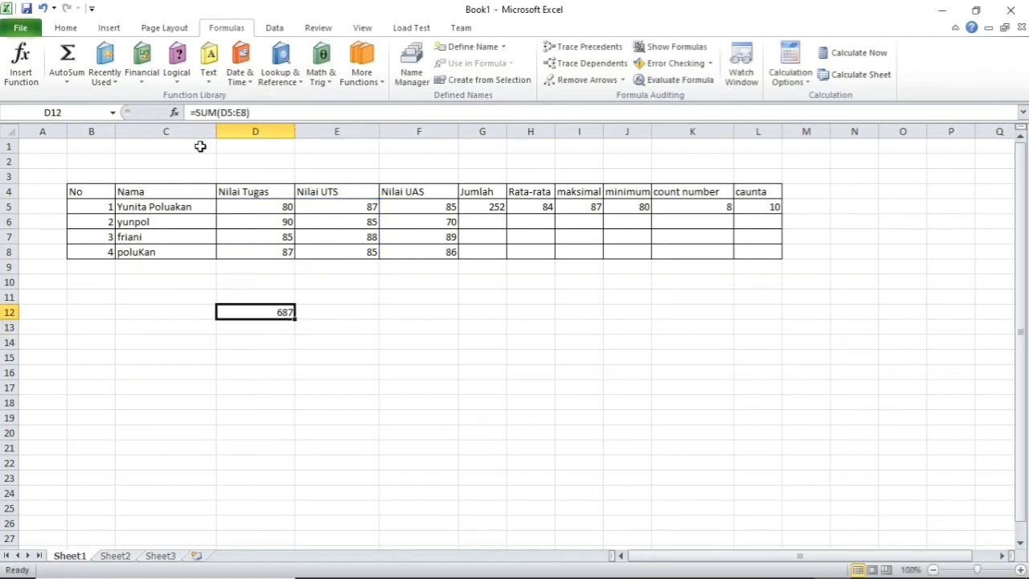
pyautogui.click(222, 113)
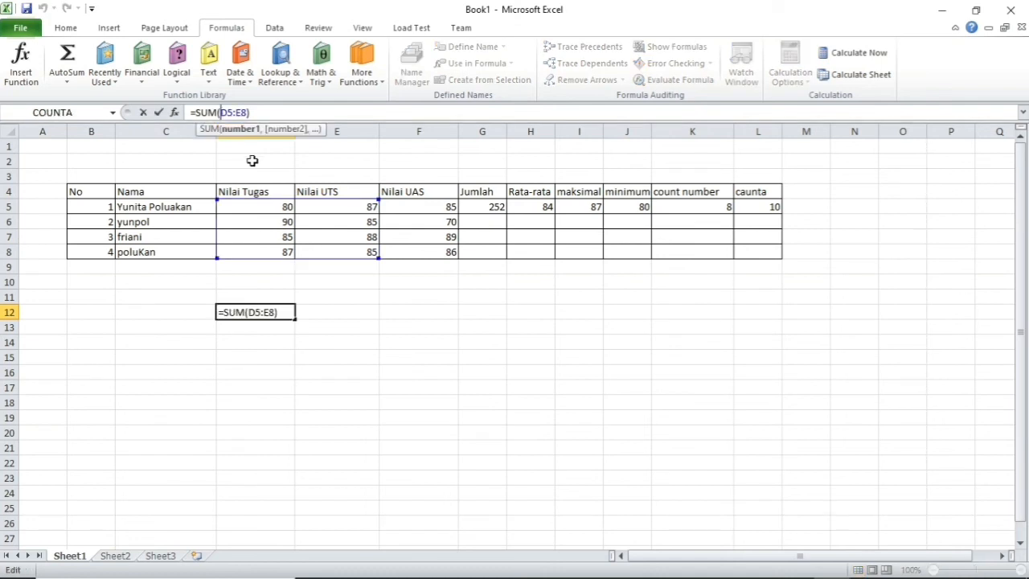
pyautogui.write('$')
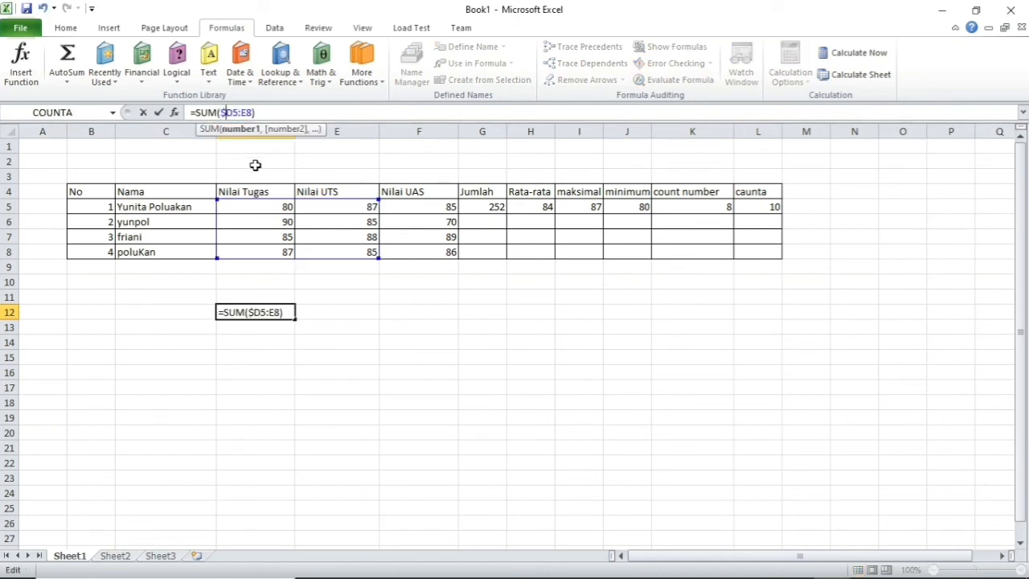
pyautogui.press('Right')
pyautogui.write('$')
pyautogui.press('Right')
pyautogui.press('Right')
pyautogui.write('$')
pyautogui.press('Right')
pyautogui.write('$')
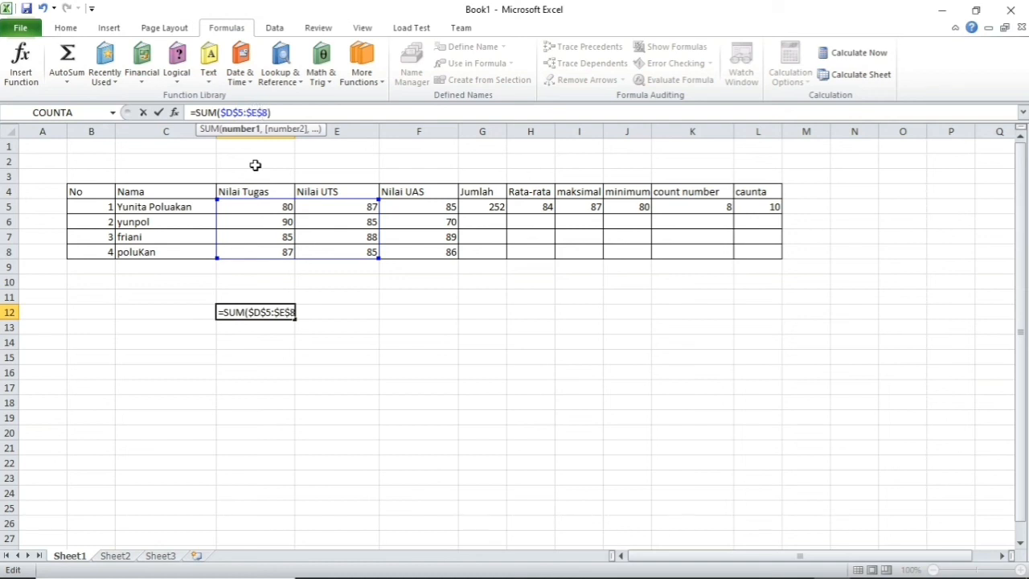
pyautogui.press('Return')
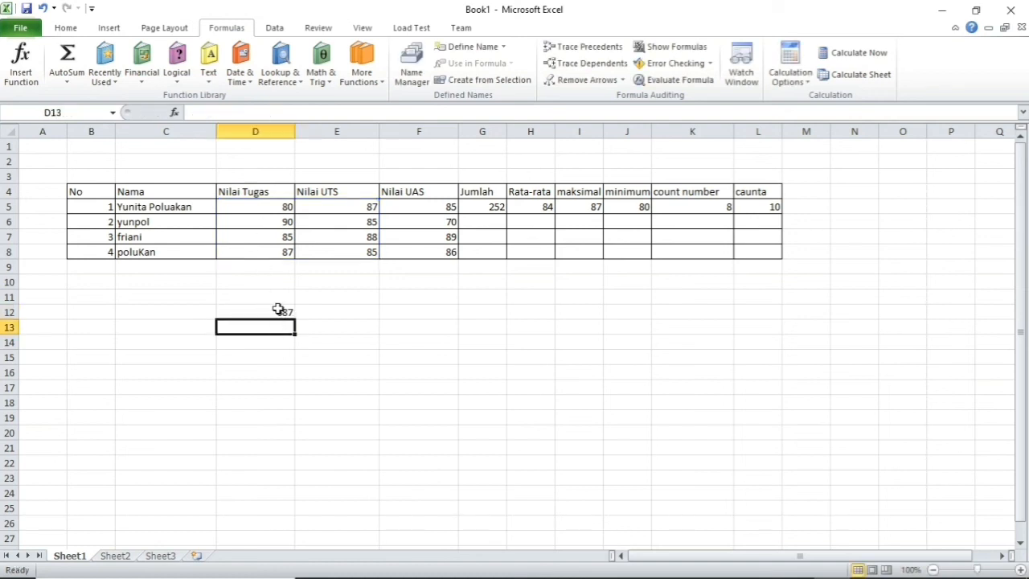